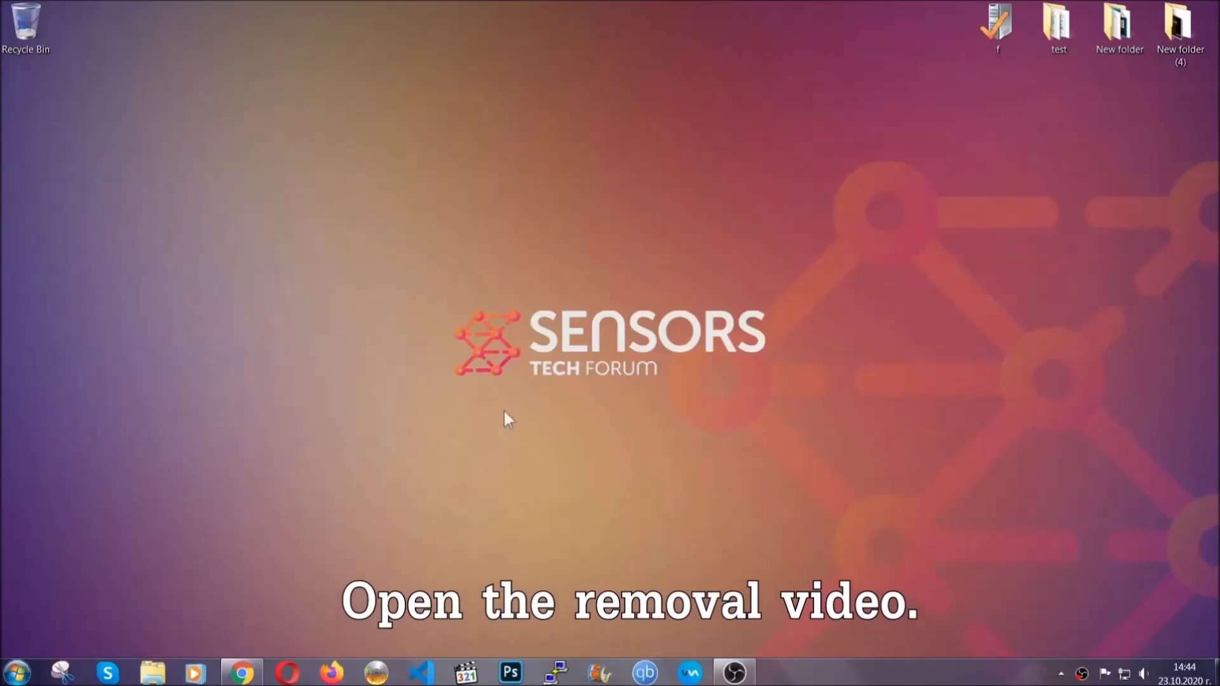
- Follow the SensorsTechForum link in the YouTube video description and run the downloaded SpyHunter-Installer.exe
left_click(242, 675)
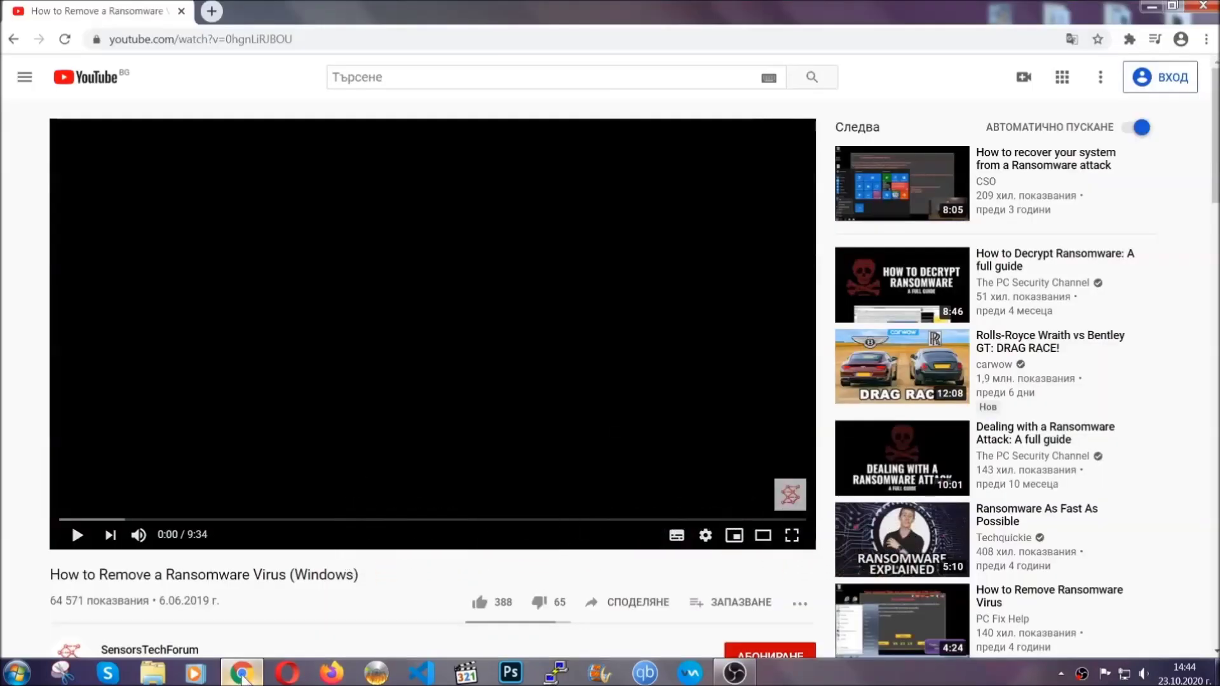
scroll(223, 519, "down", 4)
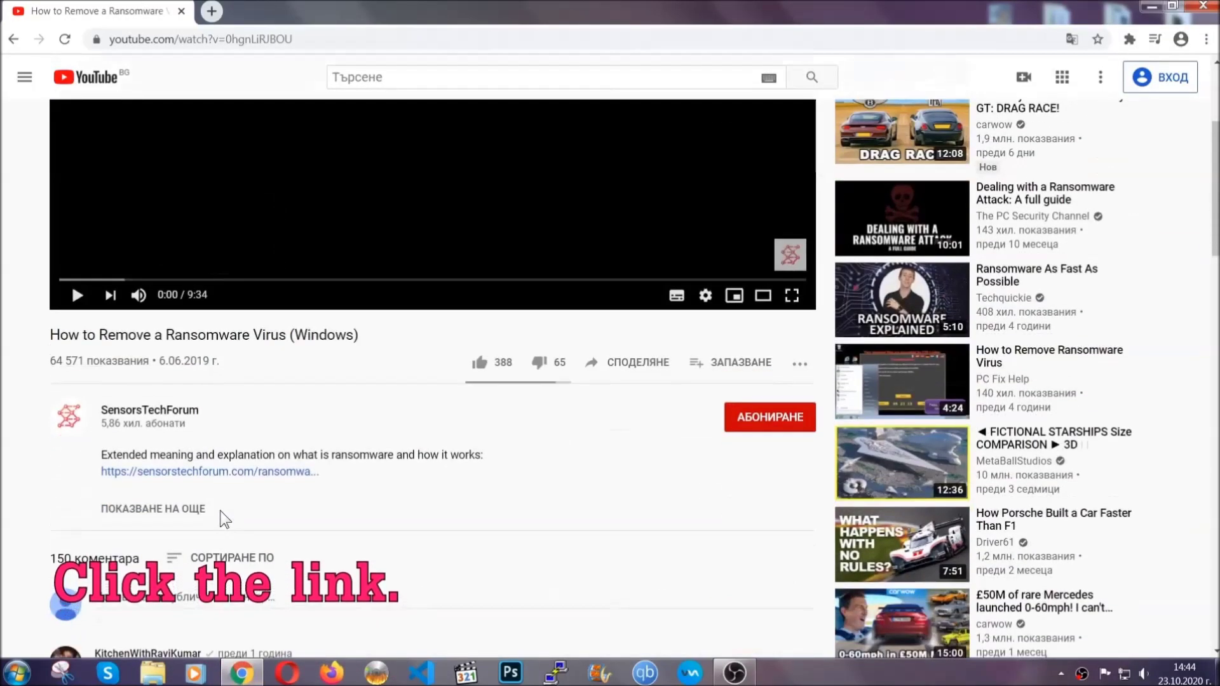
left_click(241, 474)
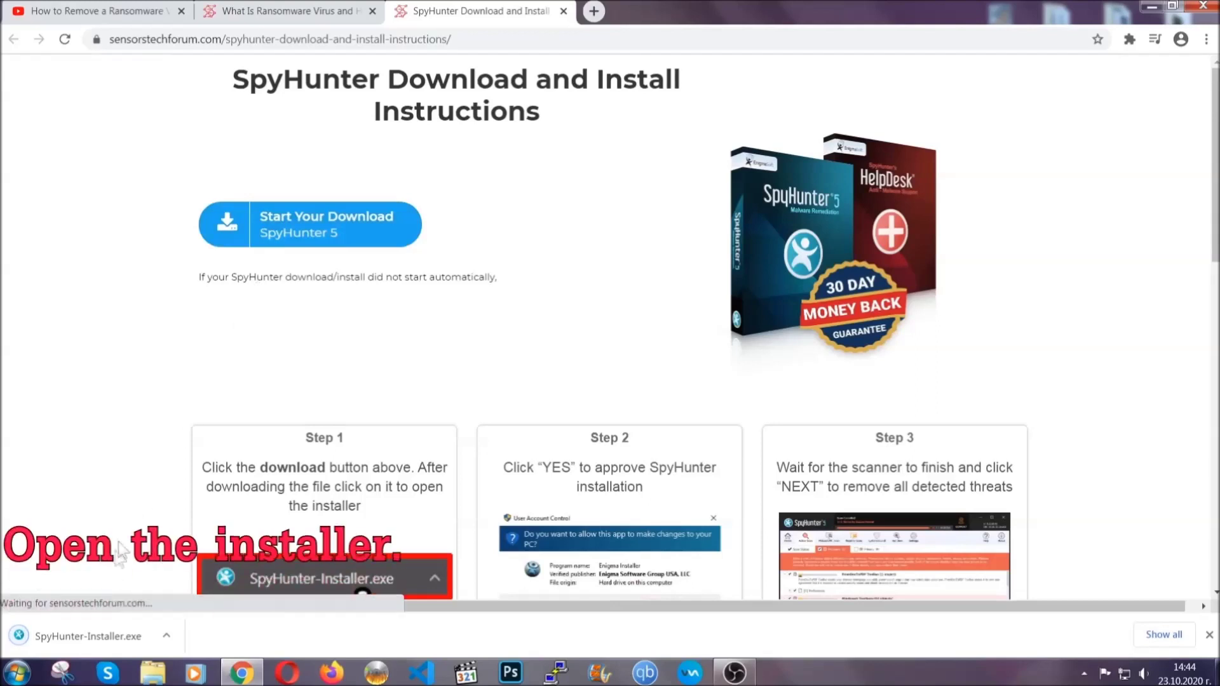
left_click(87, 634)
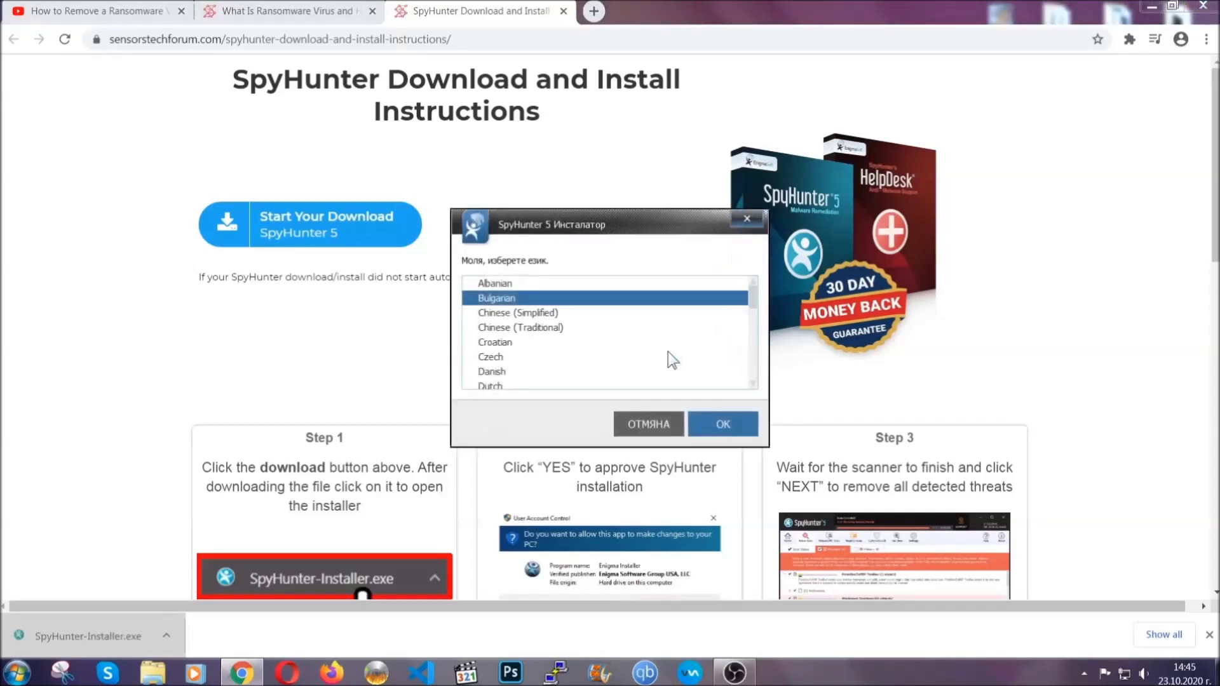
- Install SpyHunter 5 with English as the language, accepting the EULA and Privacy Policy, and finish setup
scroll(626, 348, "down", 2)
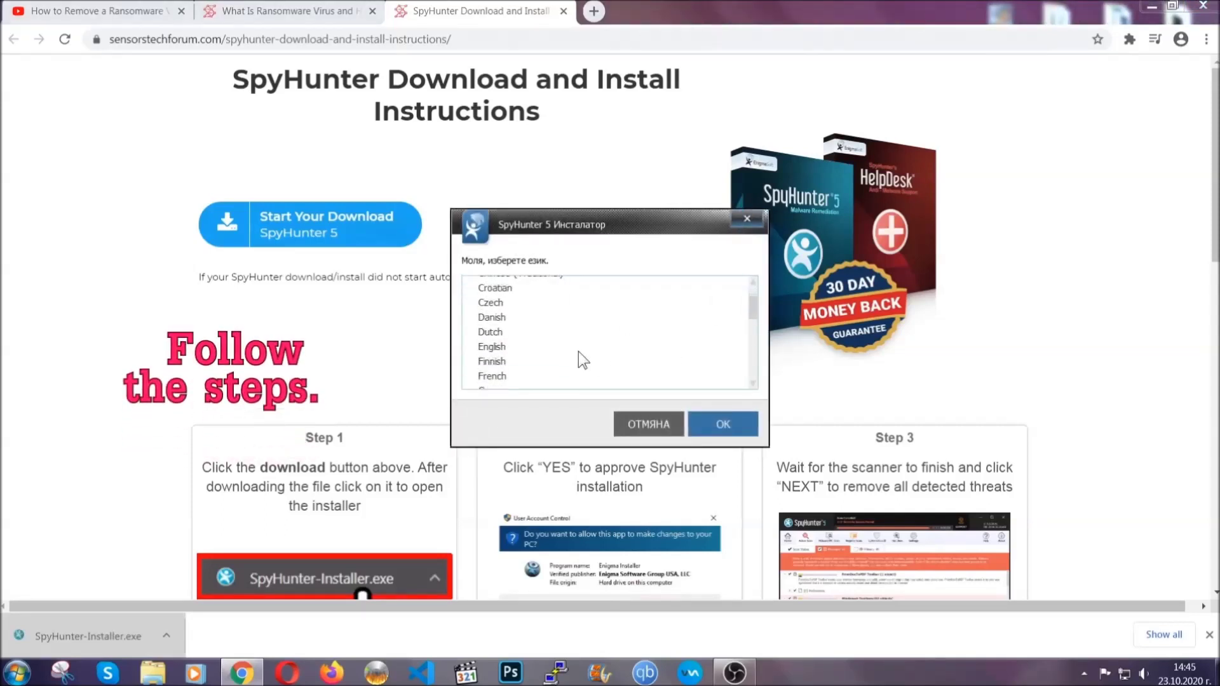
left_click(577, 347)
left_click(718, 423)
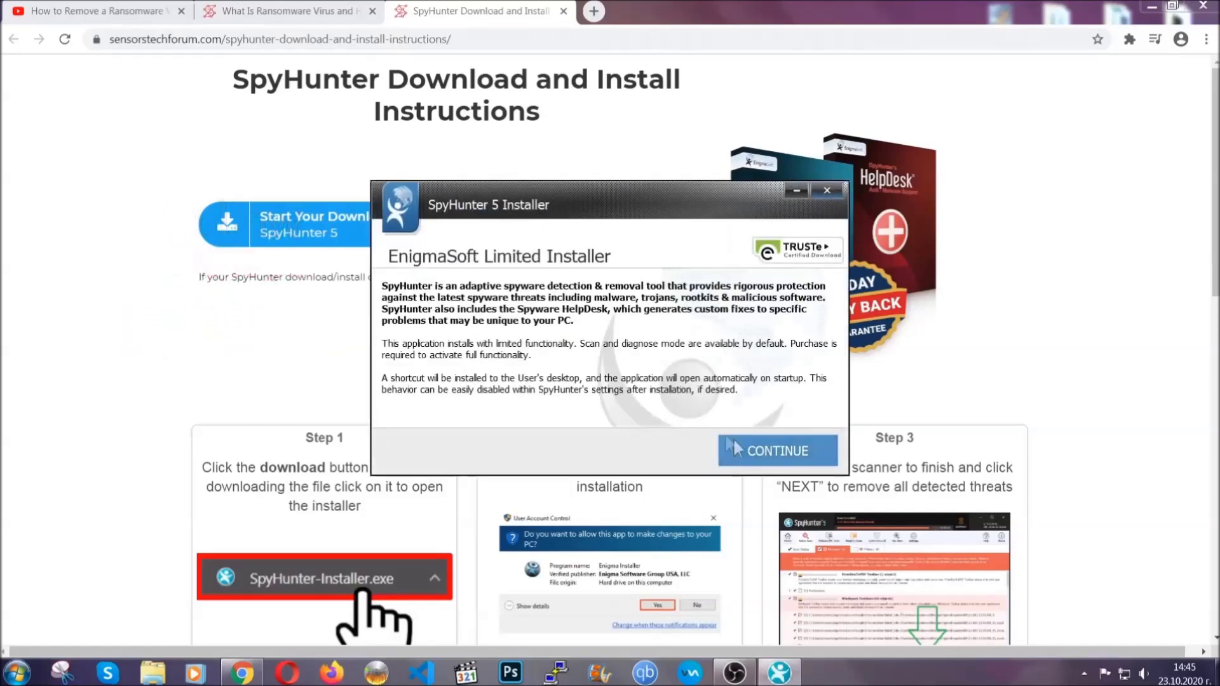
left_click(733, 441)
left_click(699, 412)
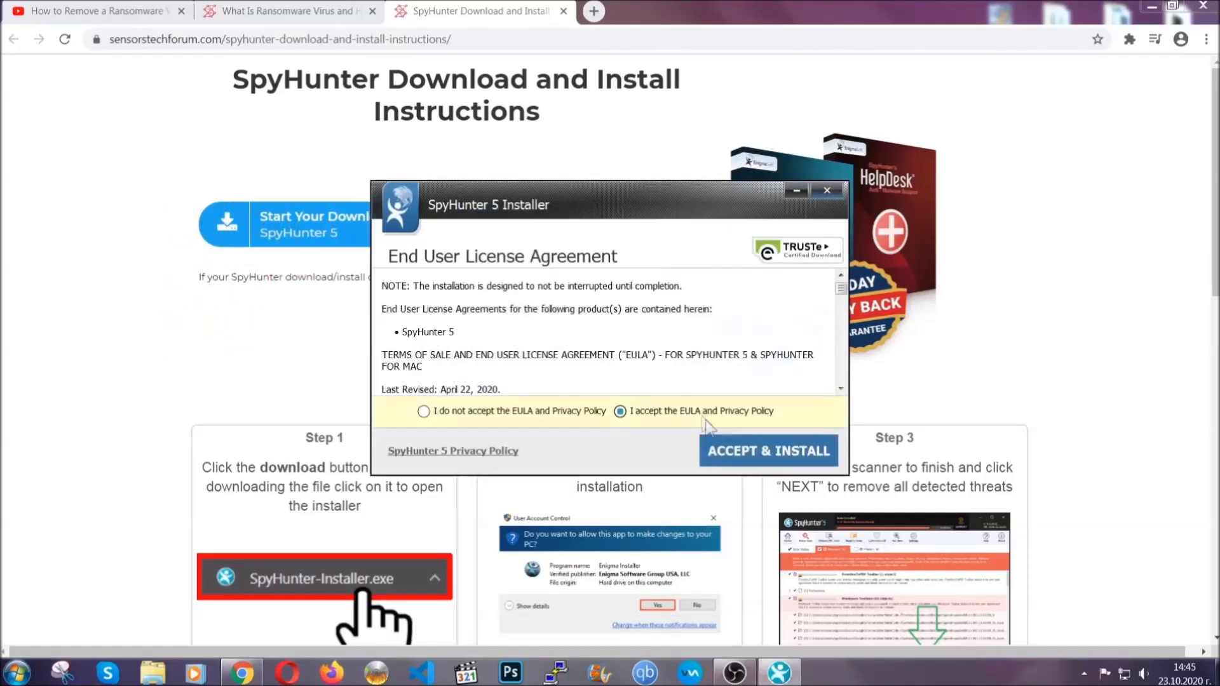
left_click(728, 446)
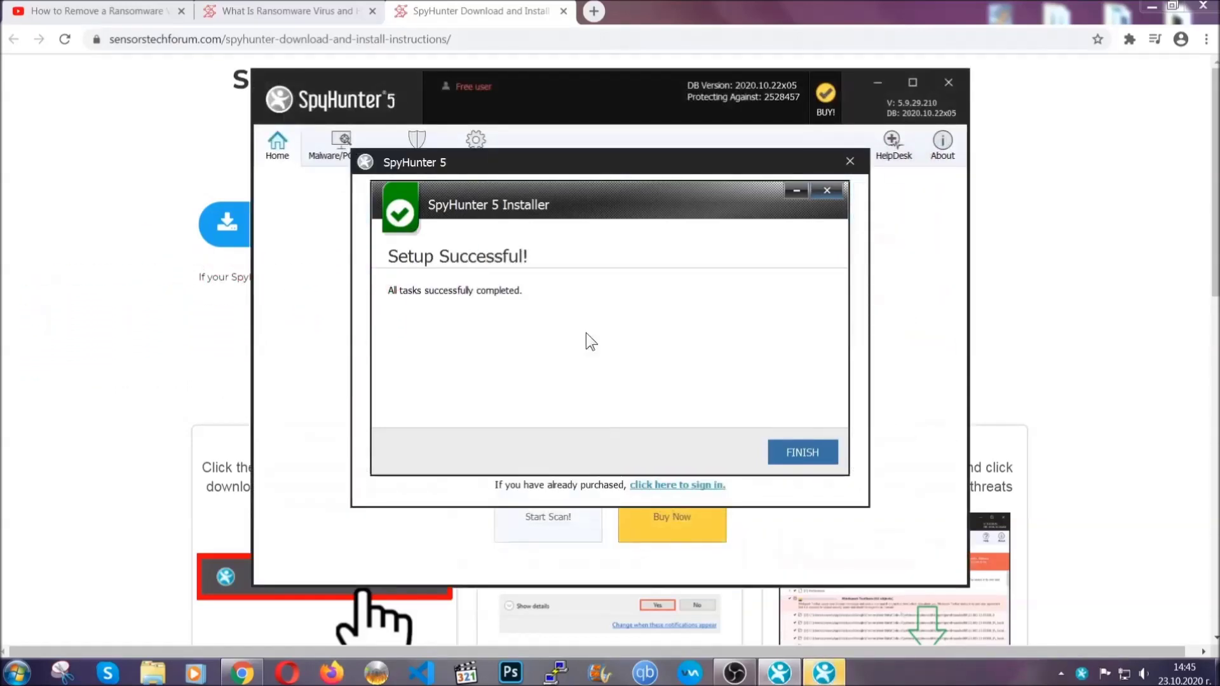
left_click(780, 454)
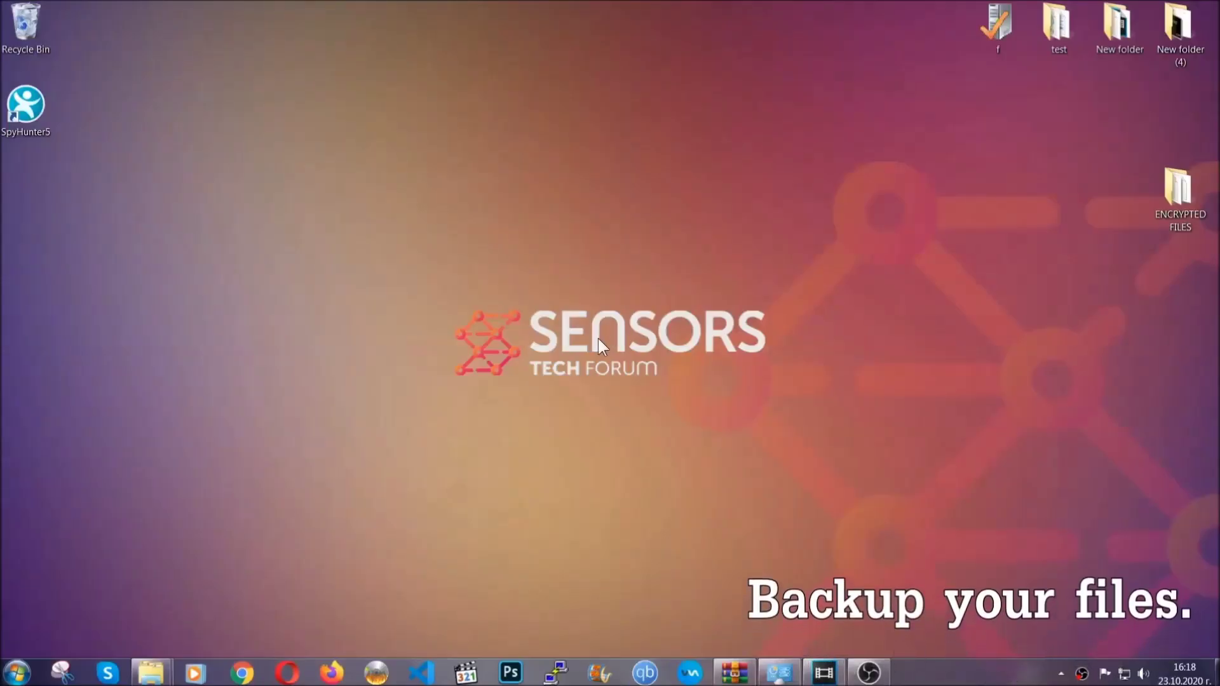
- Copy all six encrypted .efji files from the ENCRYPTED FILES folder
double_click(1172, 196)
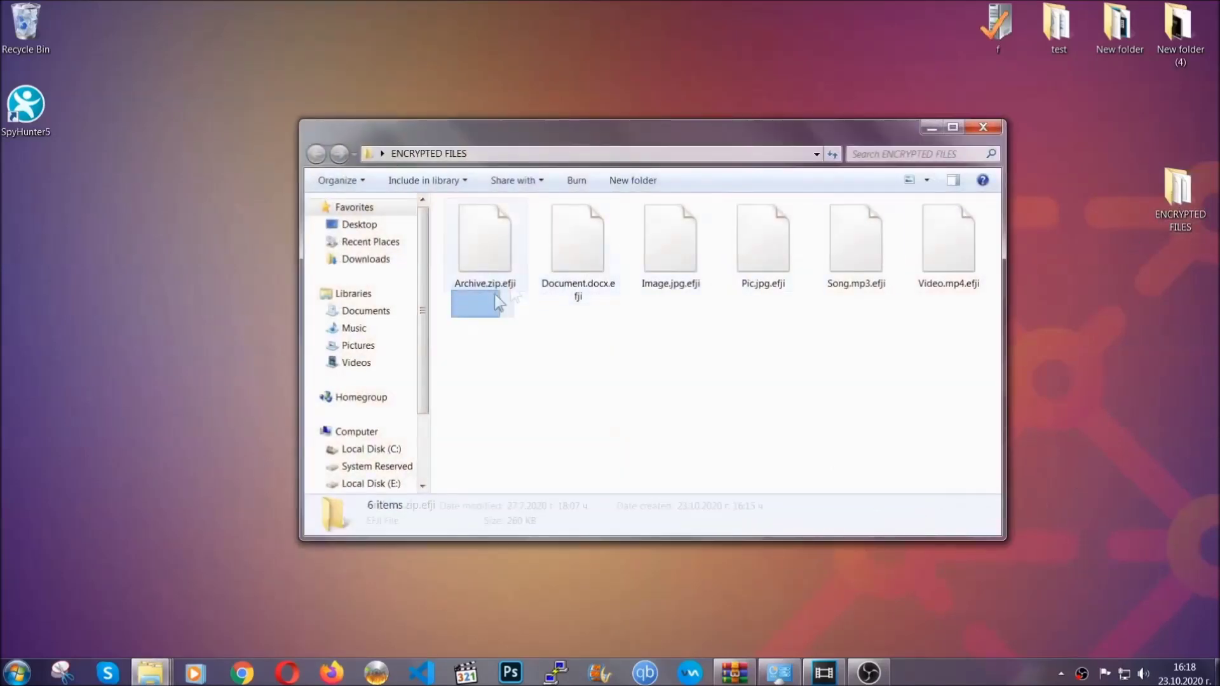
left_click_drag(498, 300, 954, 226)
right_click(954, 226)
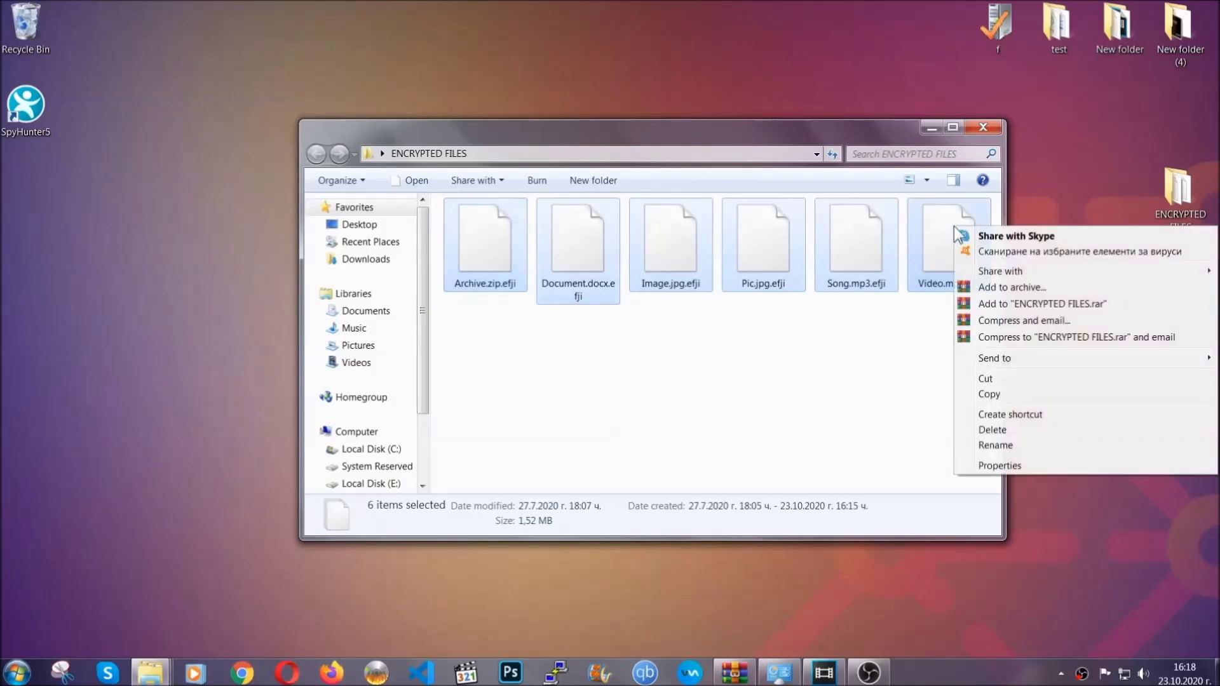
left_click(987, 395)
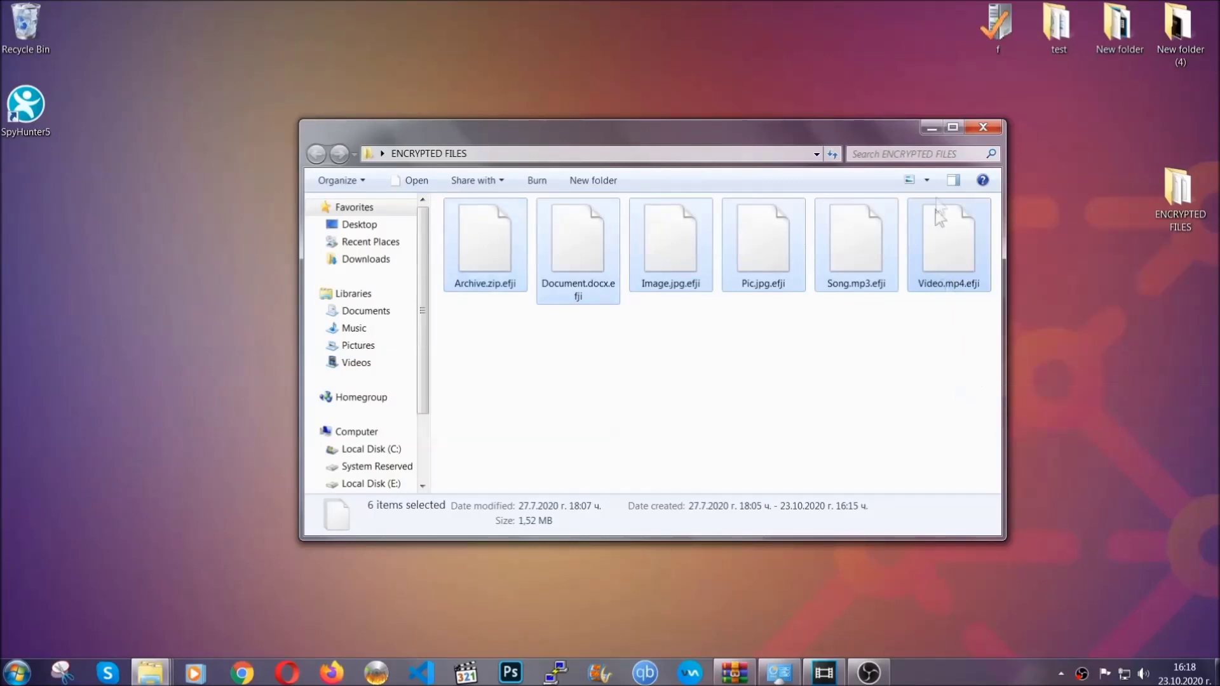
- Paste the copied files onto FLASH DRIVE (H:) and close the window
left_click(931, 128)
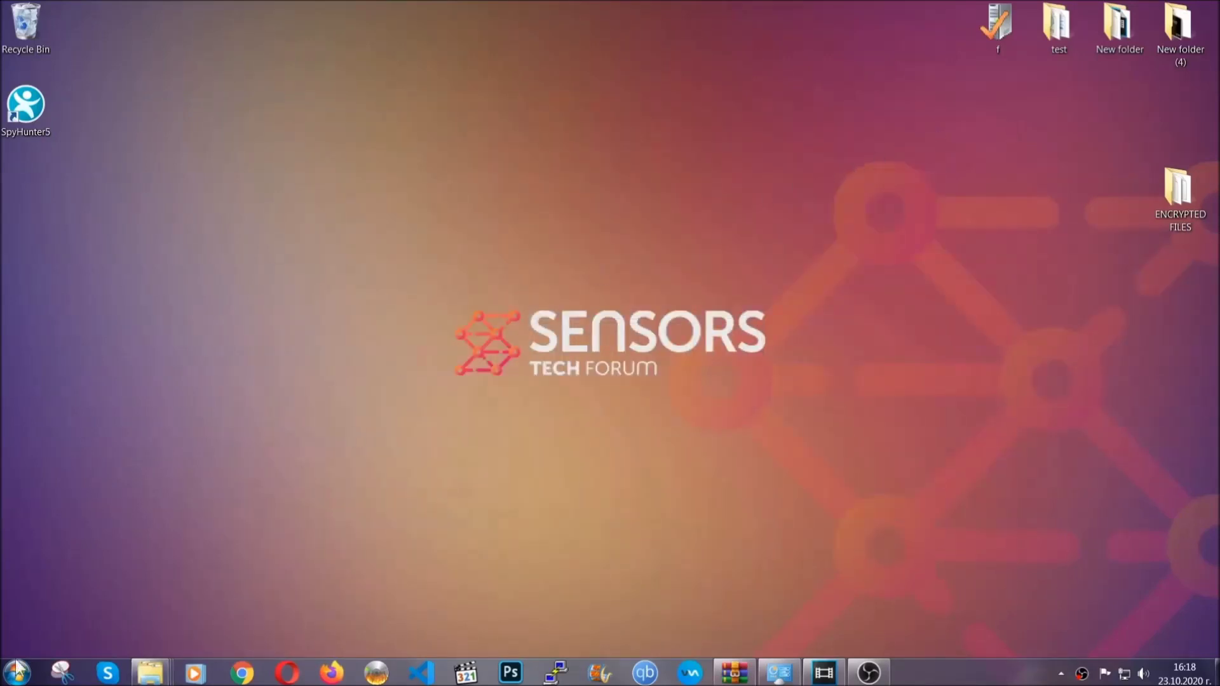
left_click(16, 672)
left_click(232, 478)
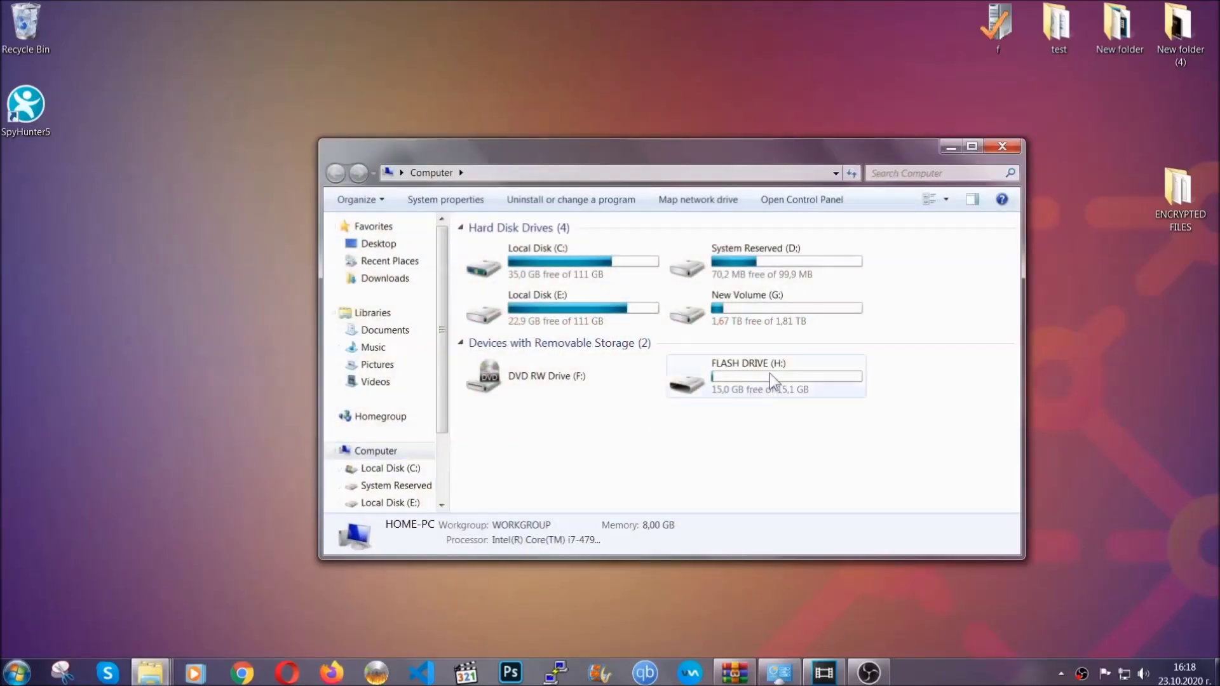
double_click(769, 373)
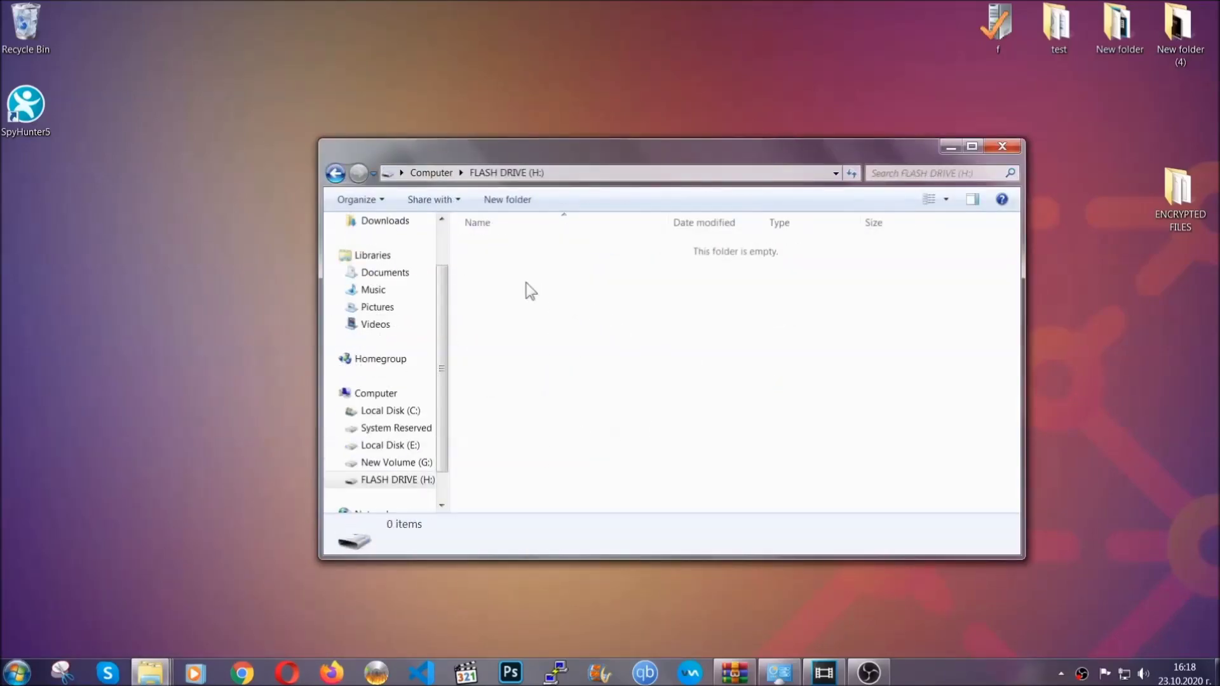
right_click(526, 283)
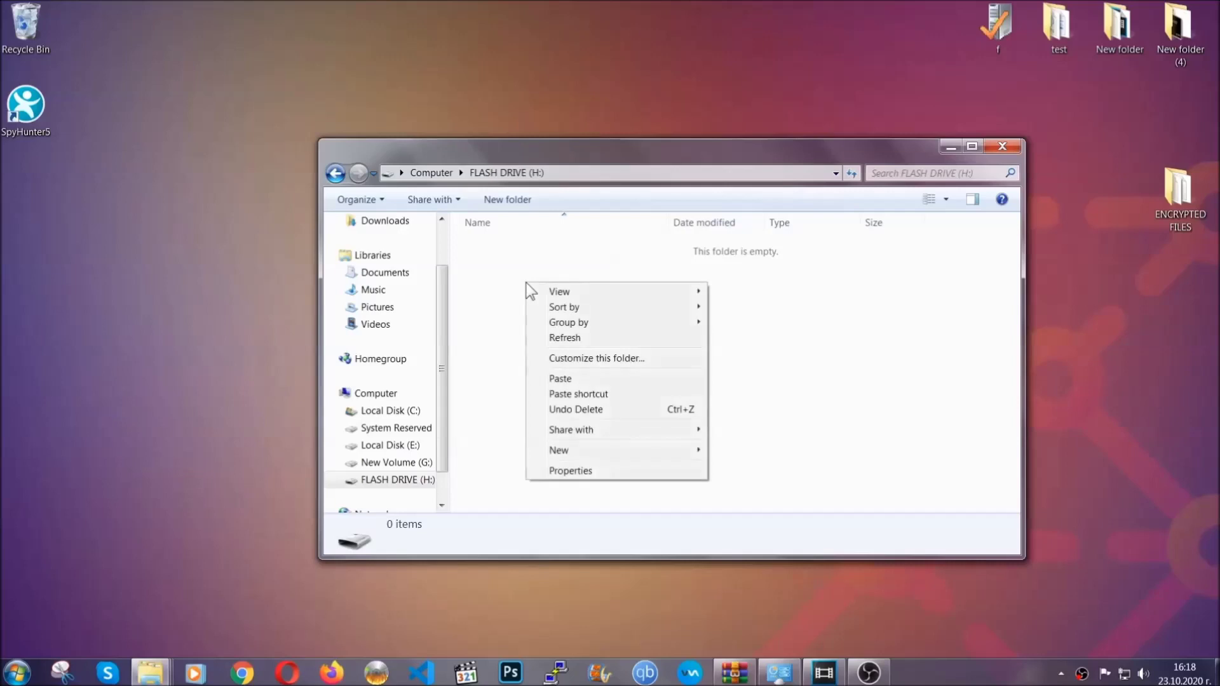
left_click(556, 379)
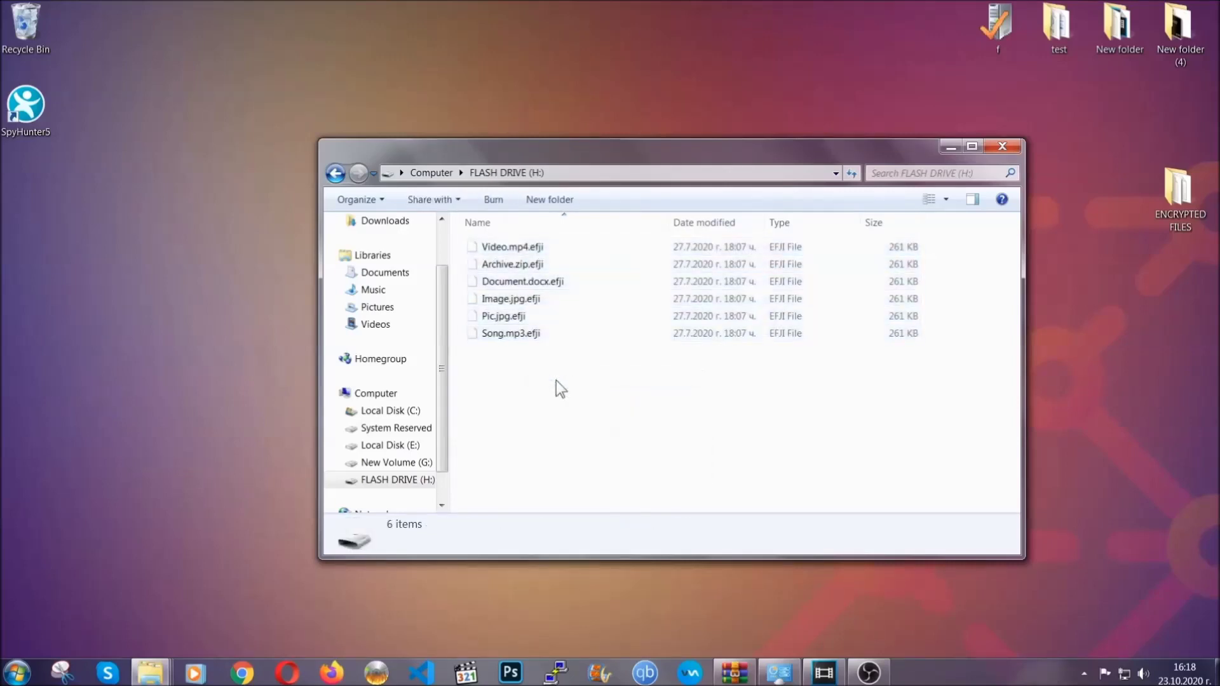
left_click(1004, 146)
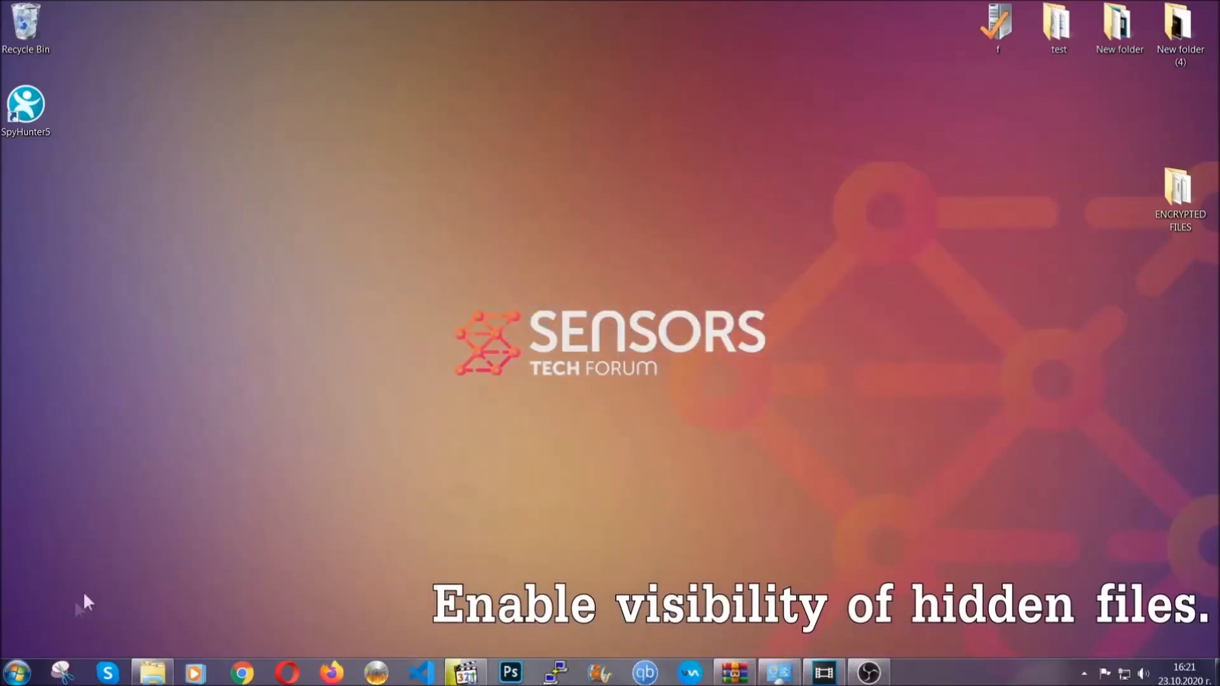
- Find 'show hidden files and folders' via Start search and apply 'Show hidden files, folders, and drives'
left_click(15, 672)
left_click(49, 637)
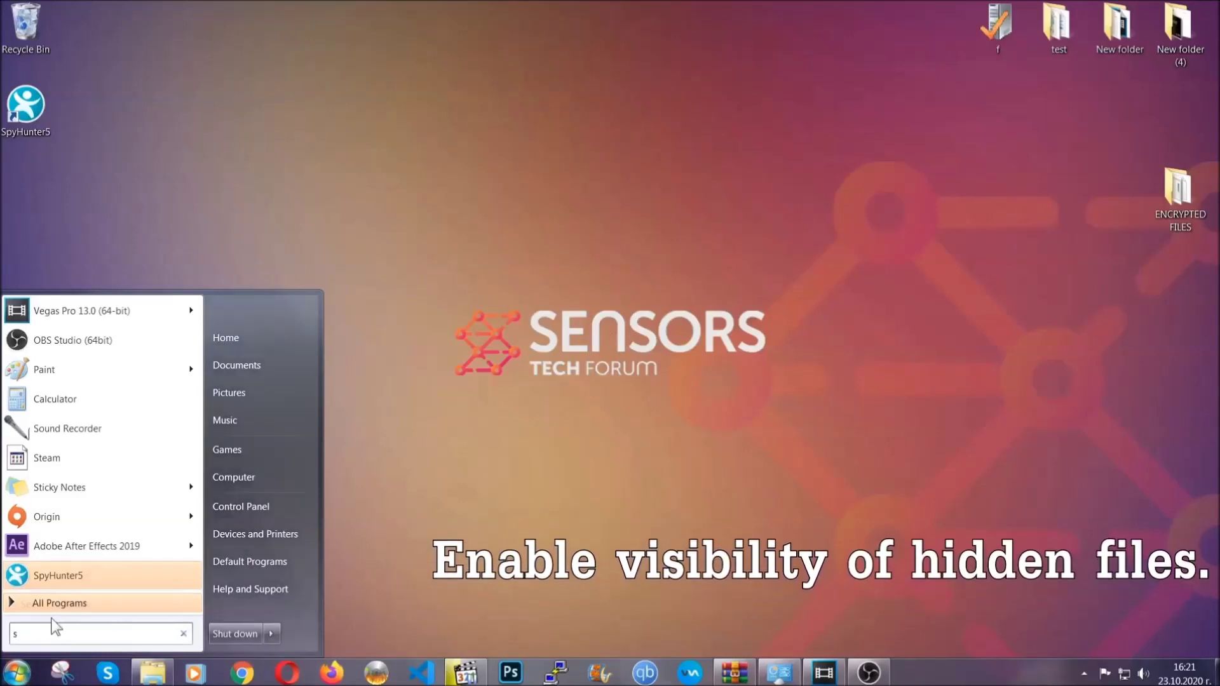
type("showh")
key("BackSpace")
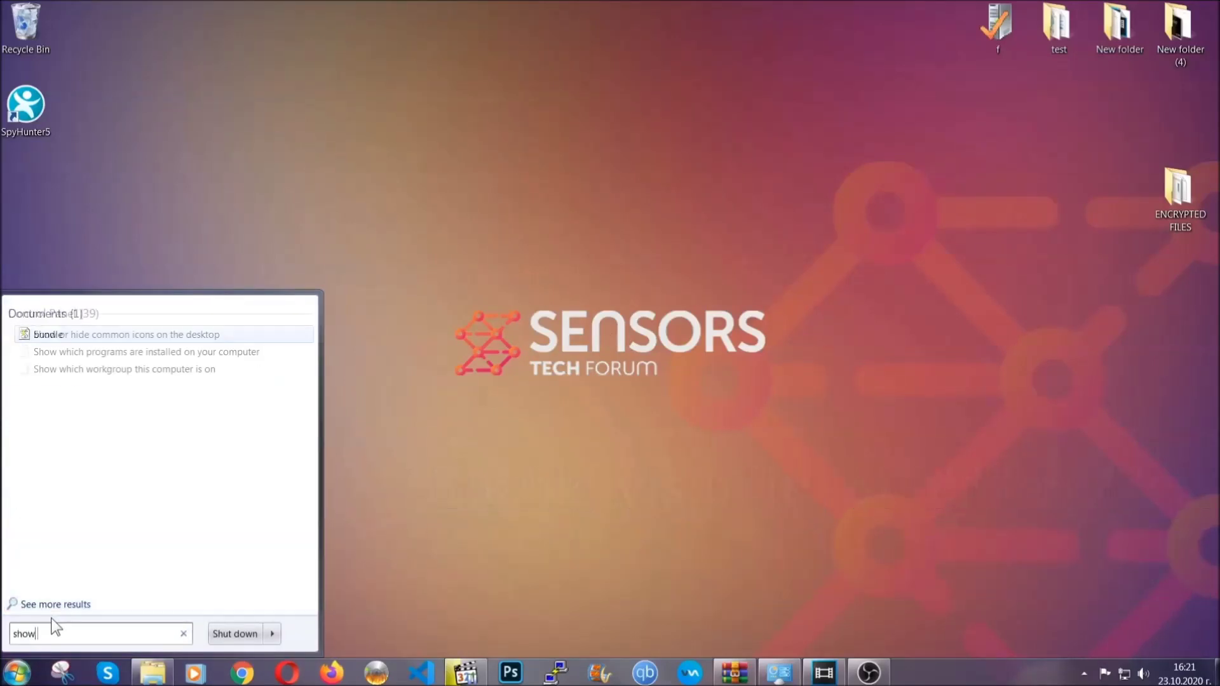
type("hidden files and folders")
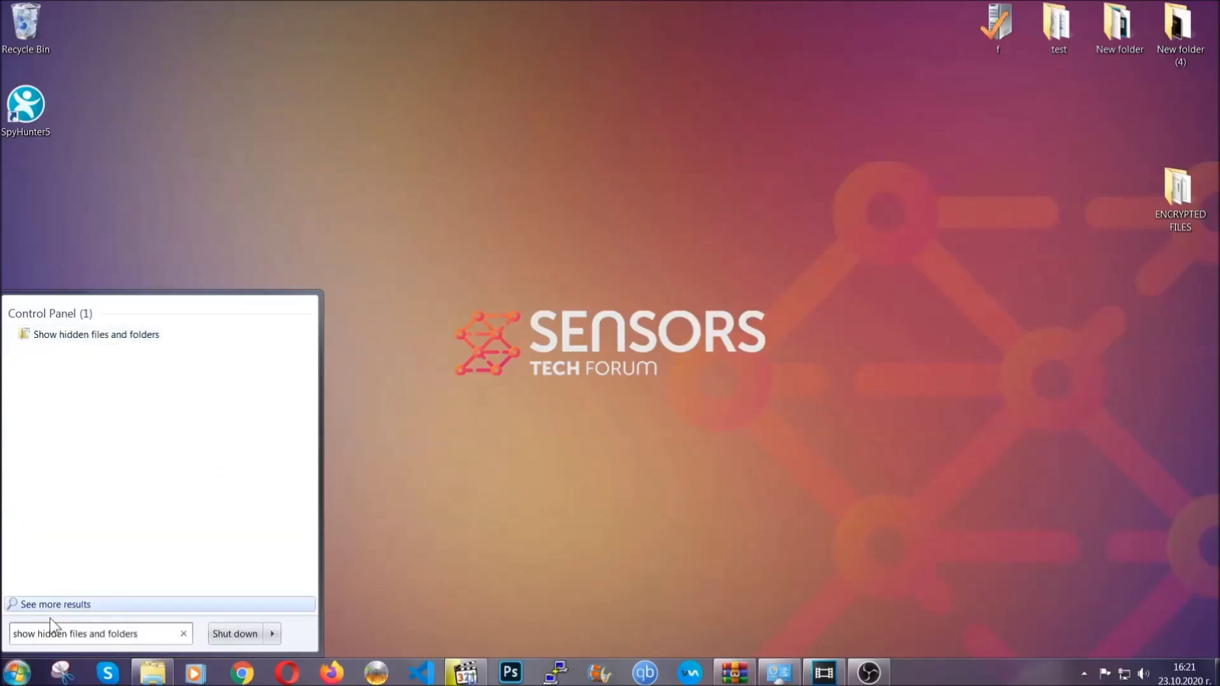
left_click(144, 337)
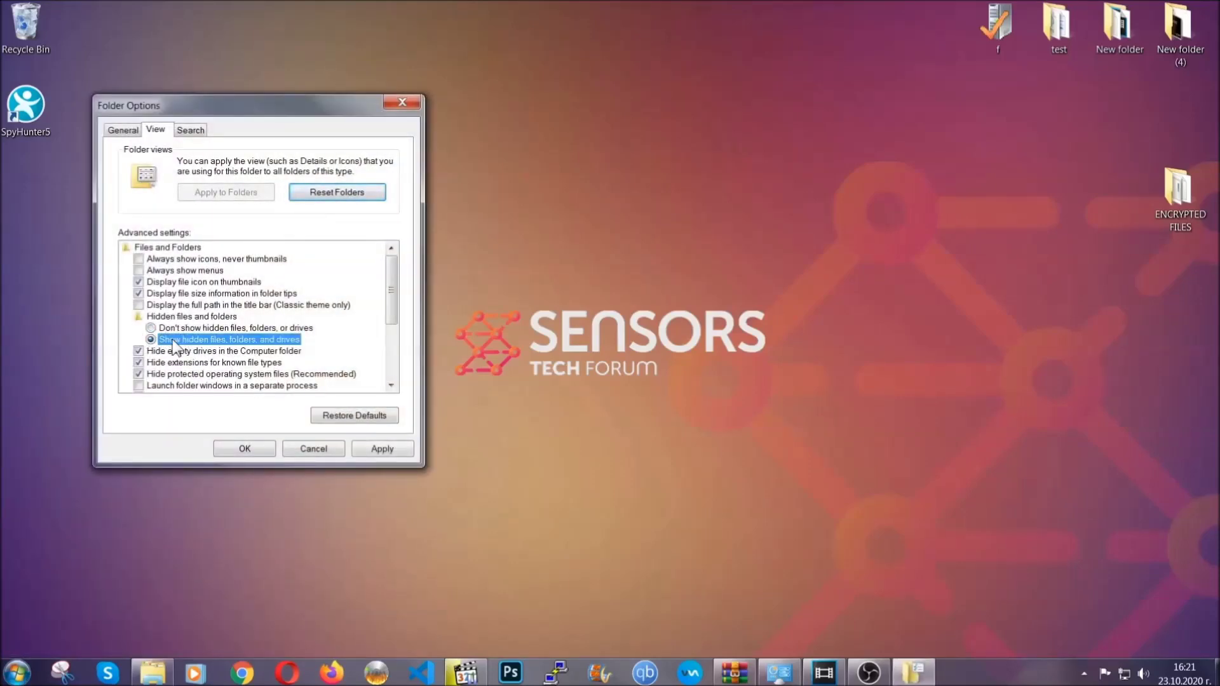
left_click(377, 452)
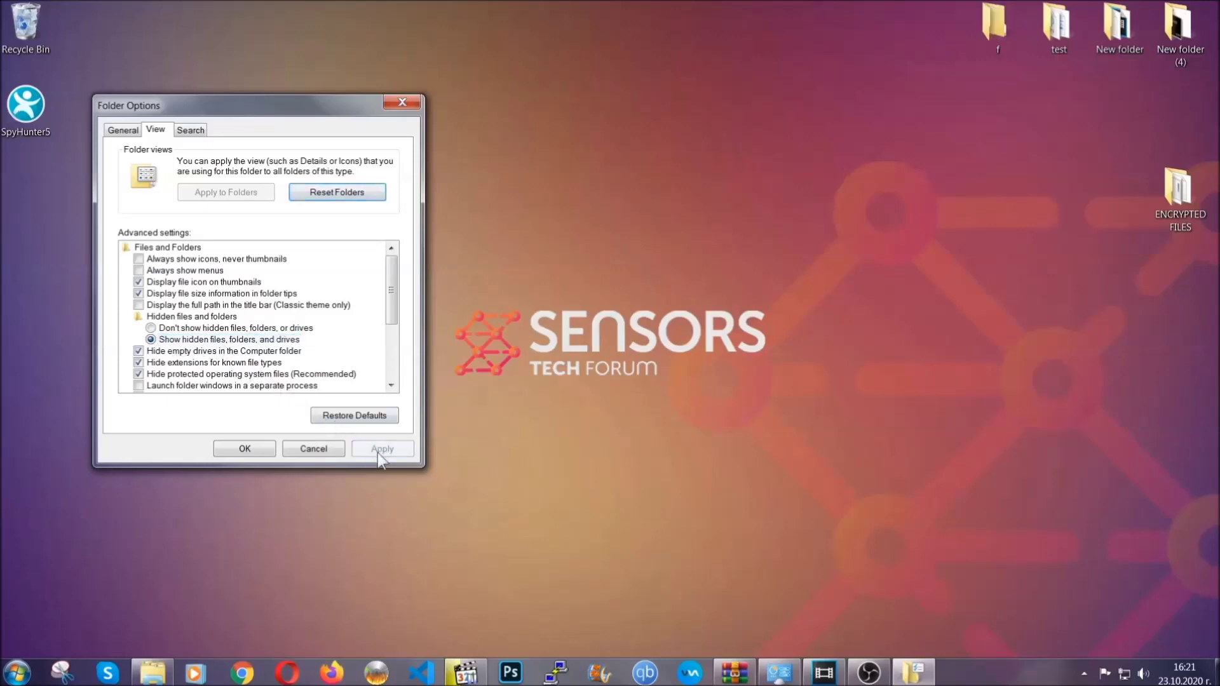
left_click(238, 448)
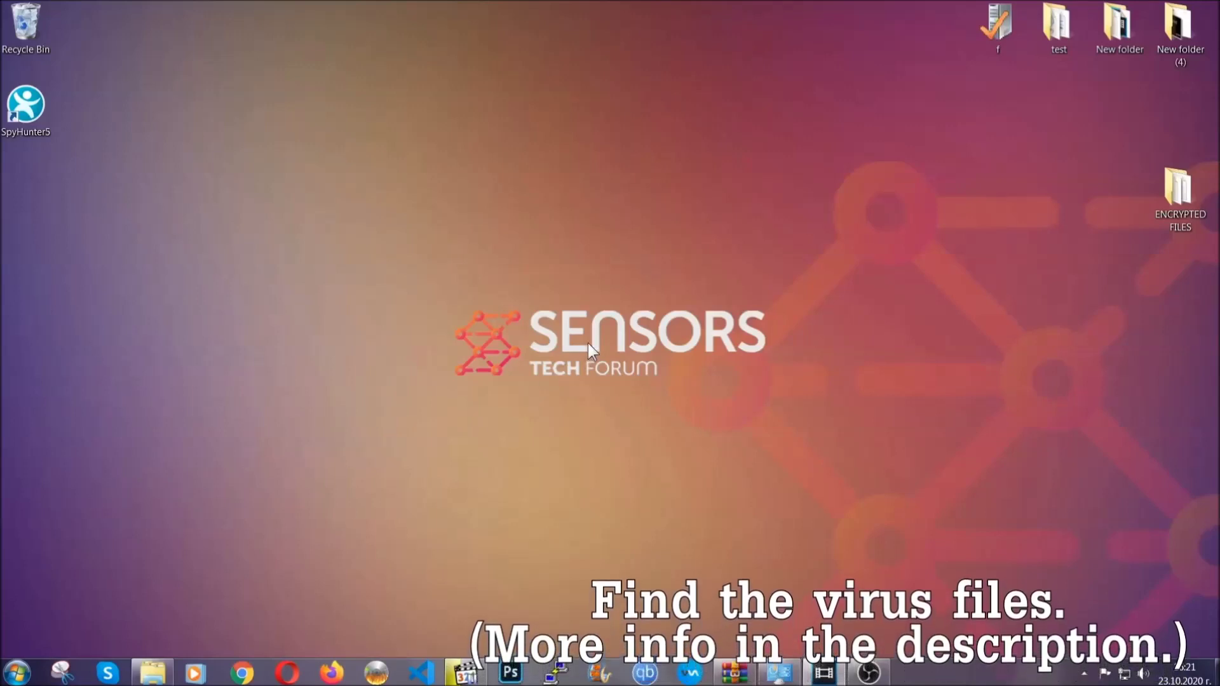
- Search the whole Computer for 'fileextension:exe Example Vir'
left_click(17, 672)
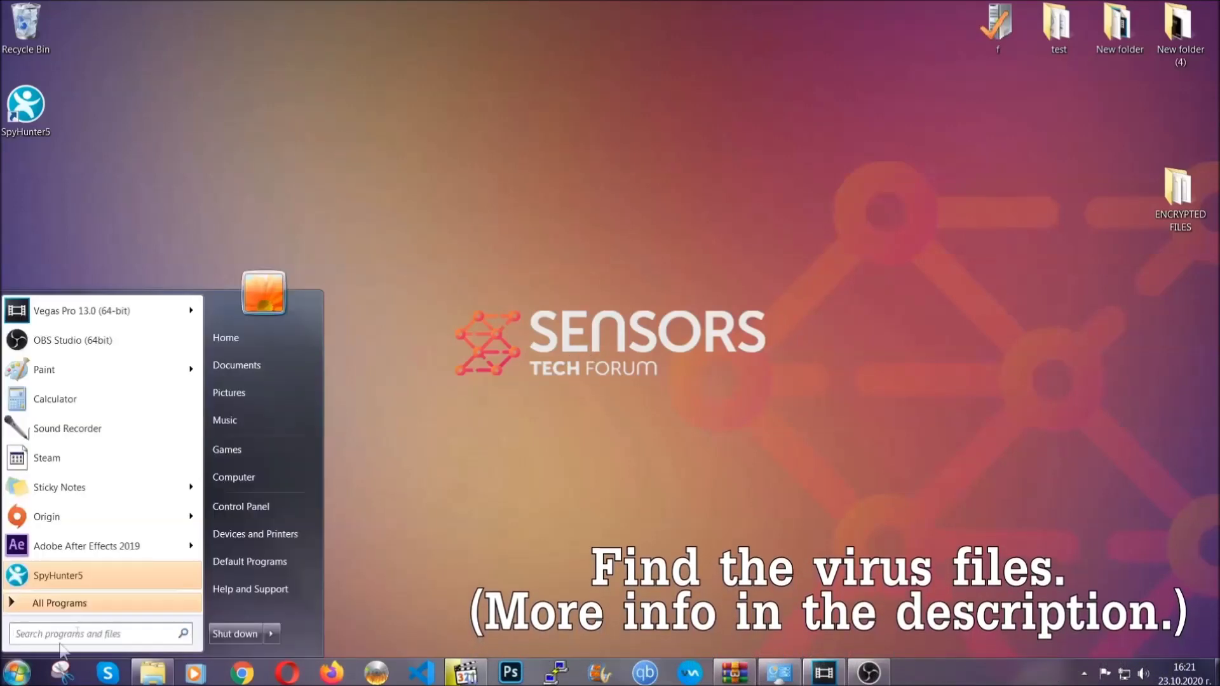
left_click(251, 476)
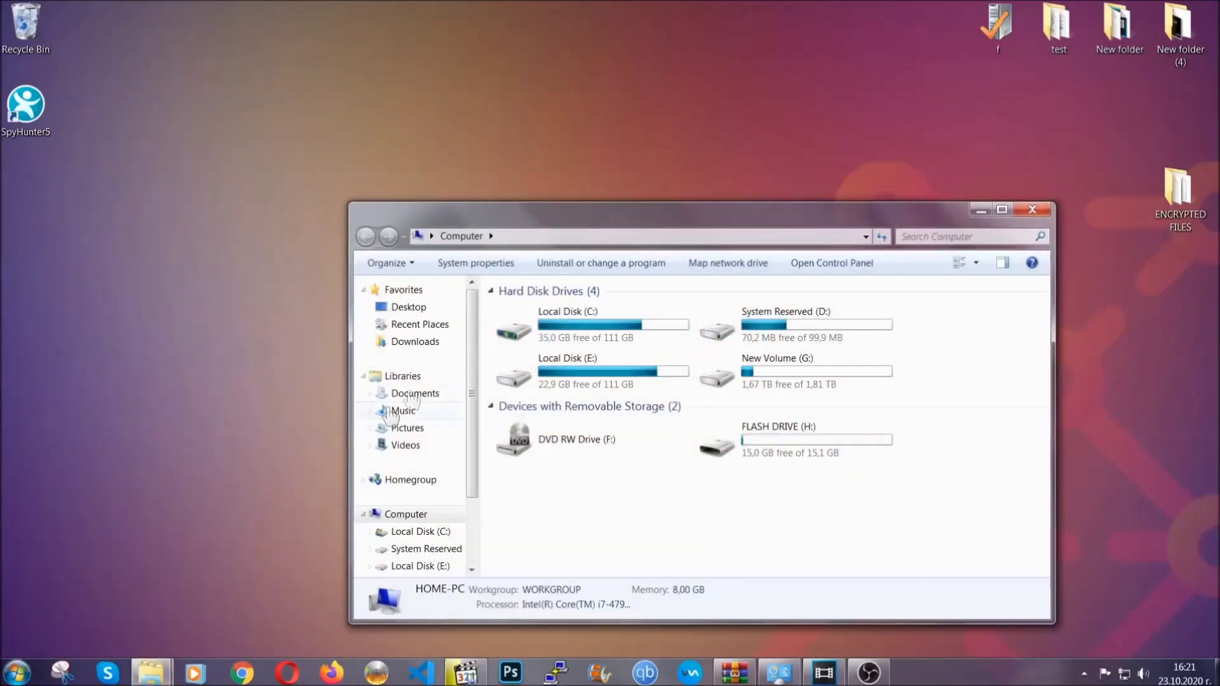
left_click_drag(663, 223, 583, 170)
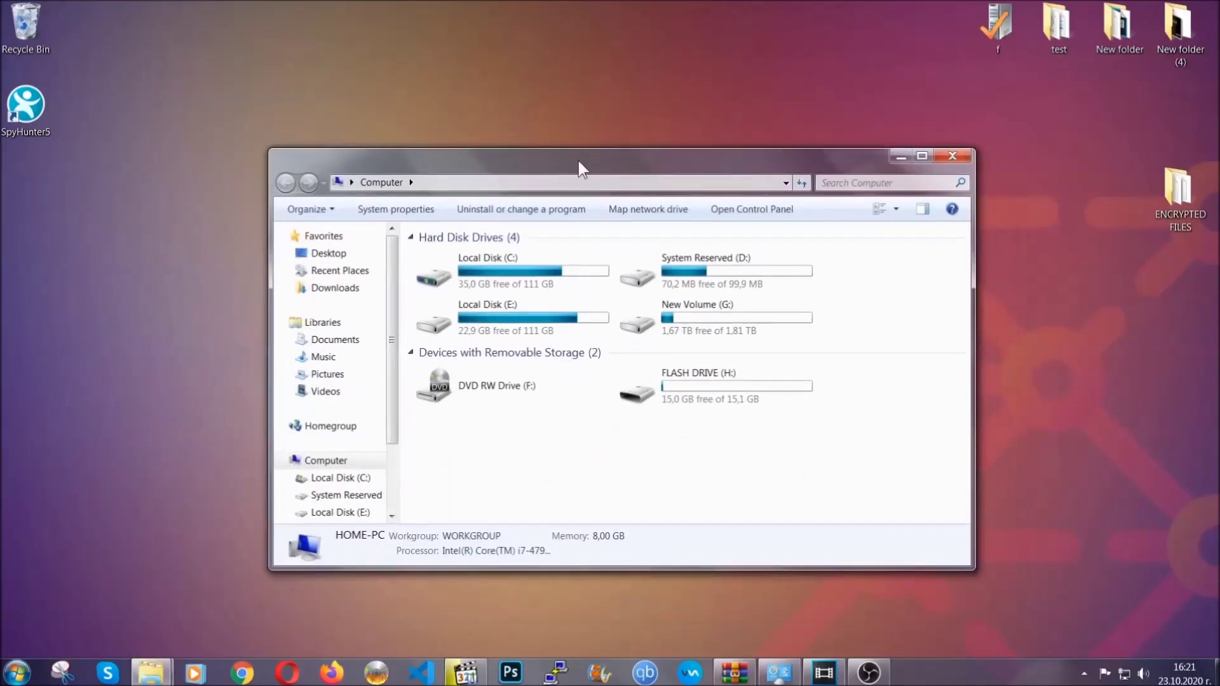
left_click(829, 183)
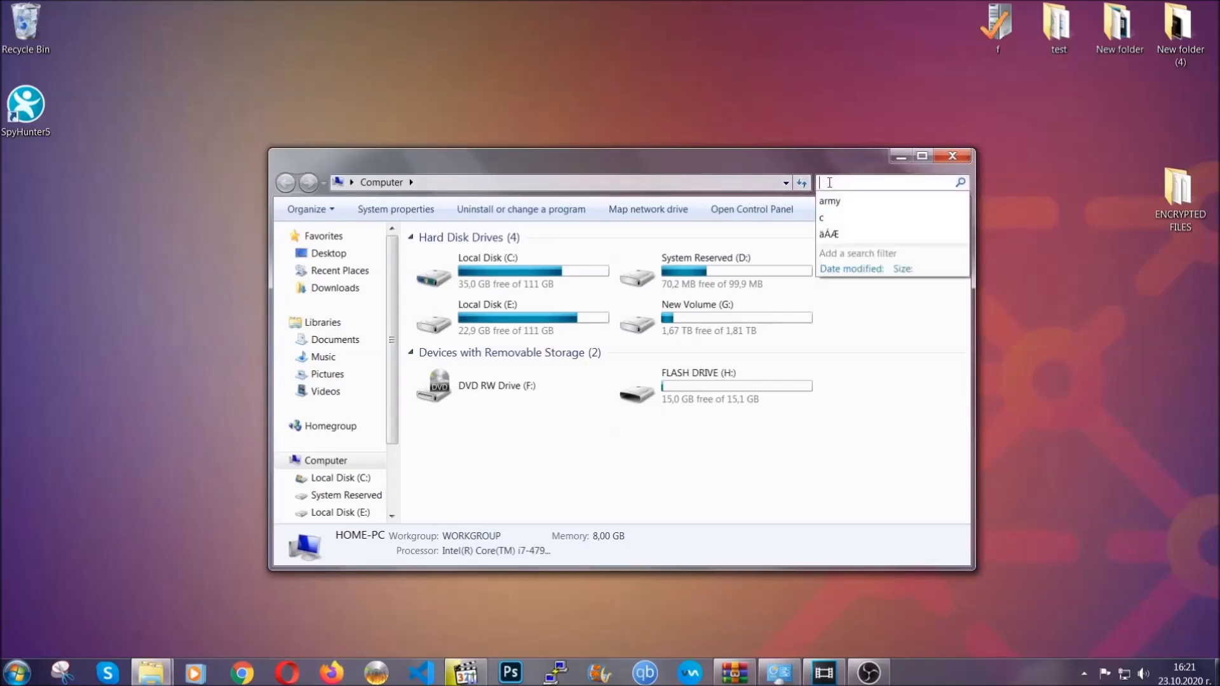
type("fileextension")
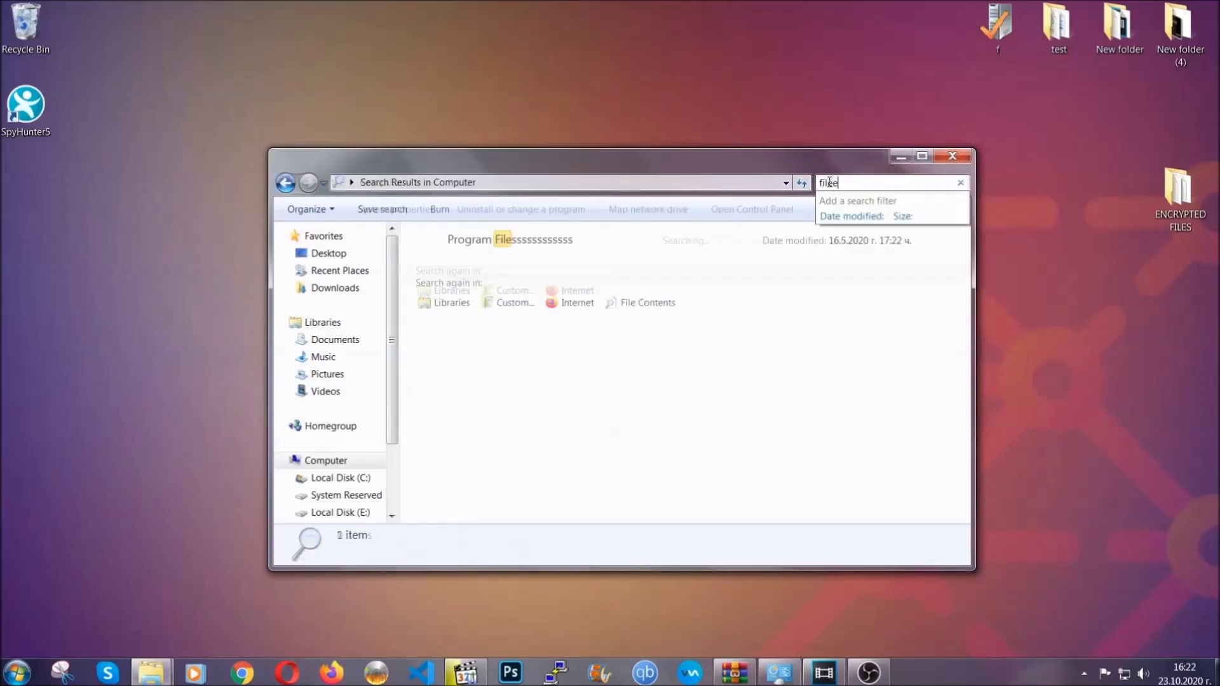
type(":exe ")
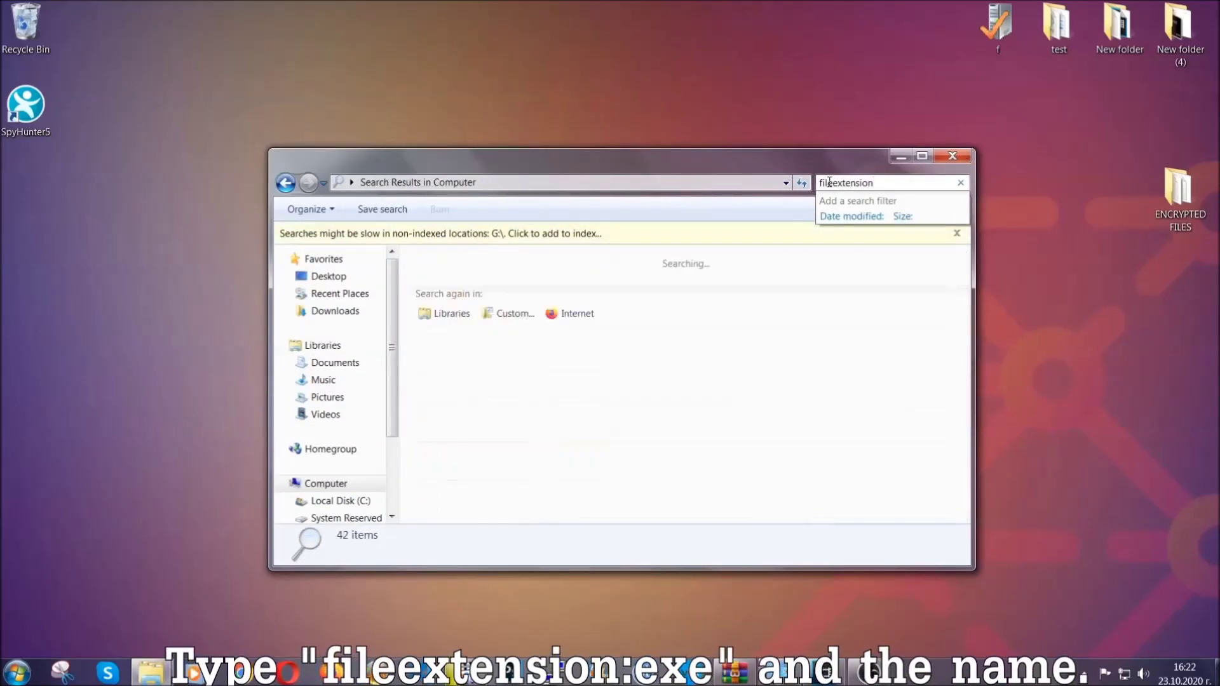
type("E")
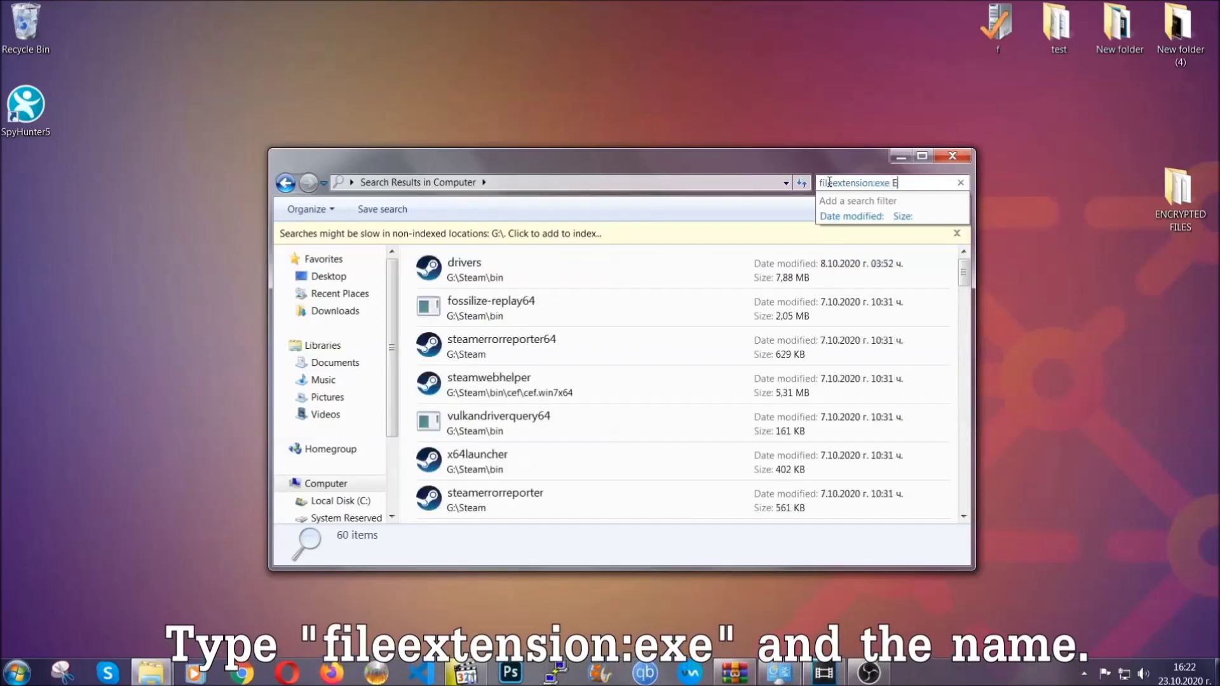
type("xample Virus Name")
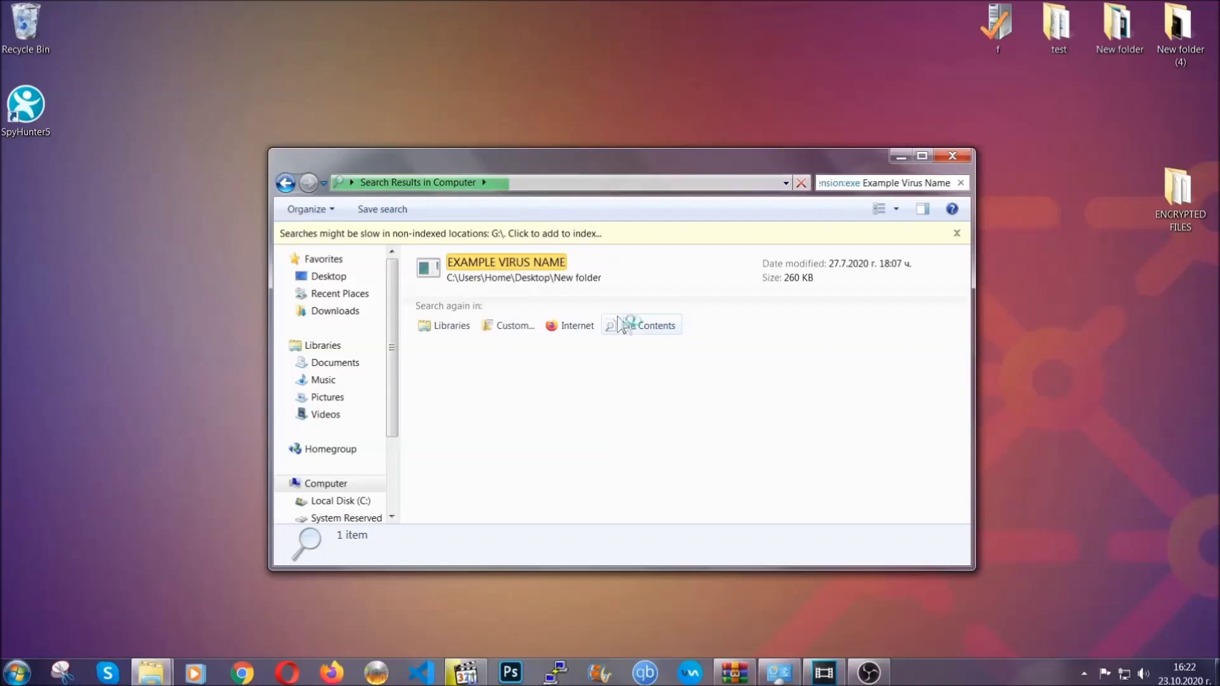
- Delete the EXAMPLE VIRUS NAME result to the Recycle Bin and close the window
left_click(537, 265)
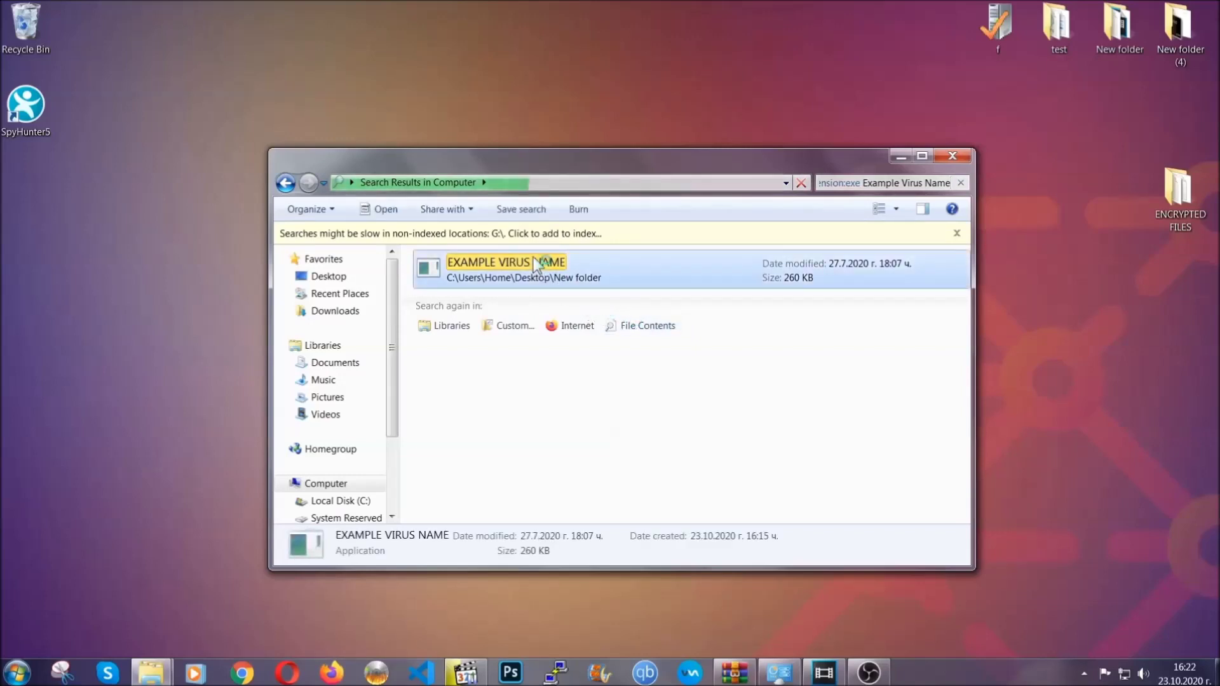
right_click(536, 263)
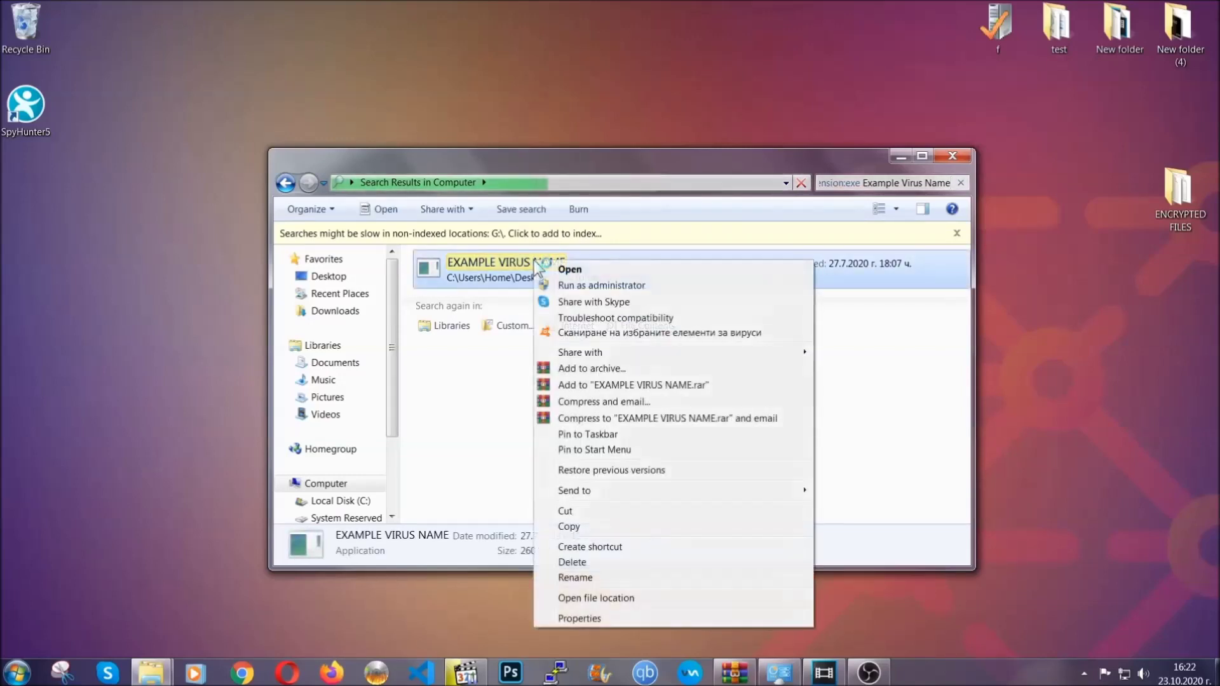
left_click(589, 563)
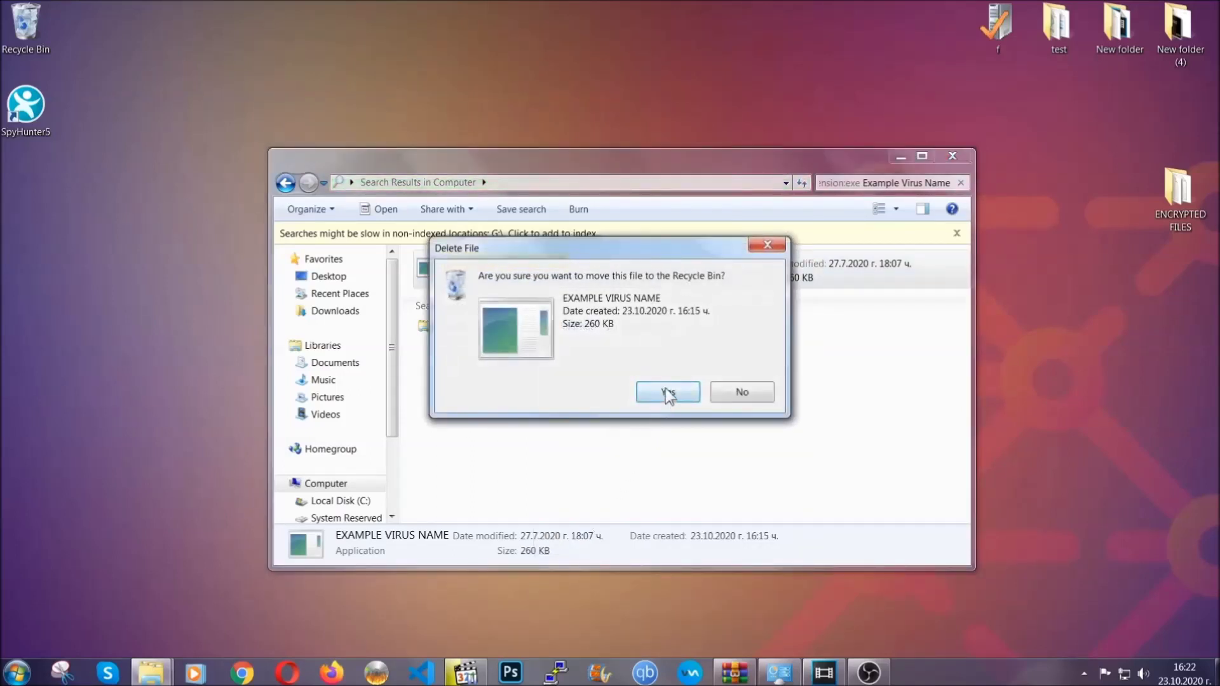
left_click(667, 392)
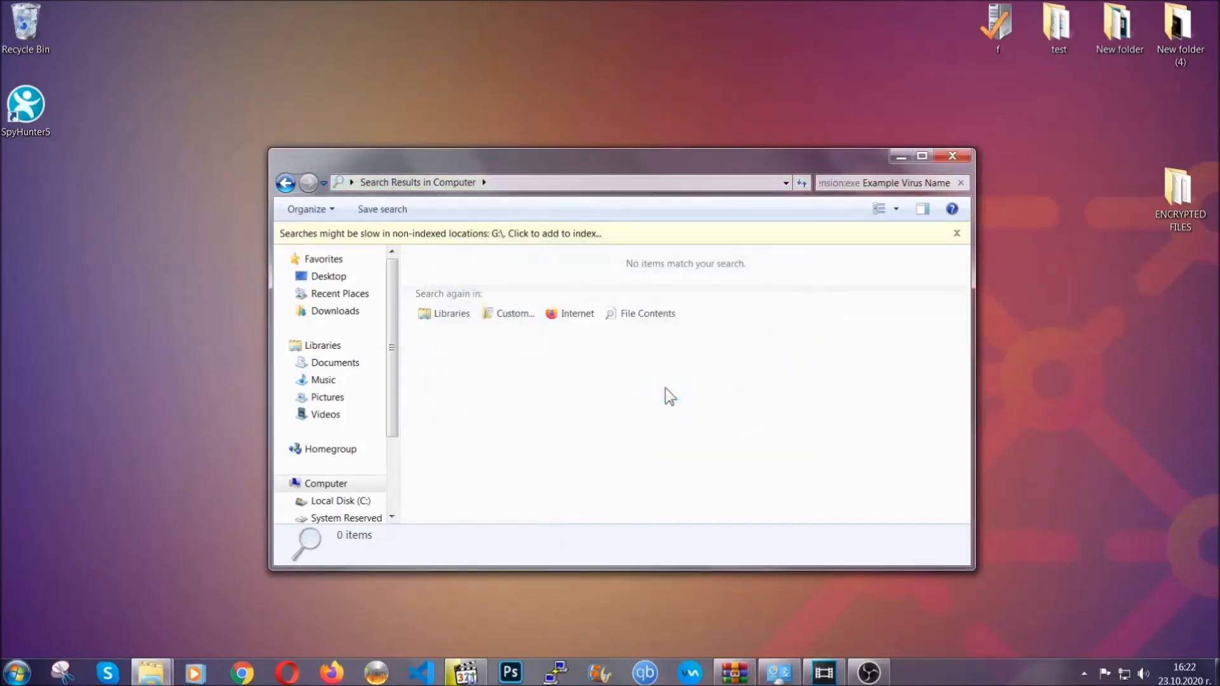
left_click(953, 156)
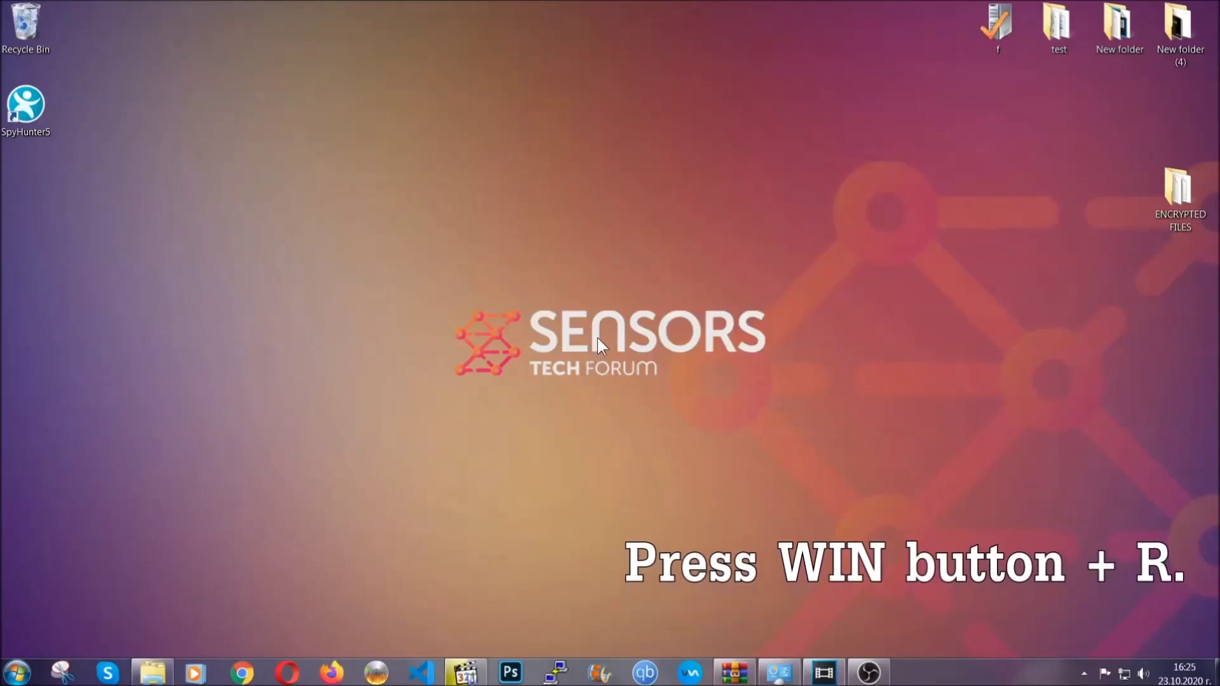
- Launch Registry Editor by running REGEDIT in place of cmd in the Run box
key("super+r")
left_click(130, 572)
left_click_drag(115, 577, 16, 575)
type("REGEDIT")
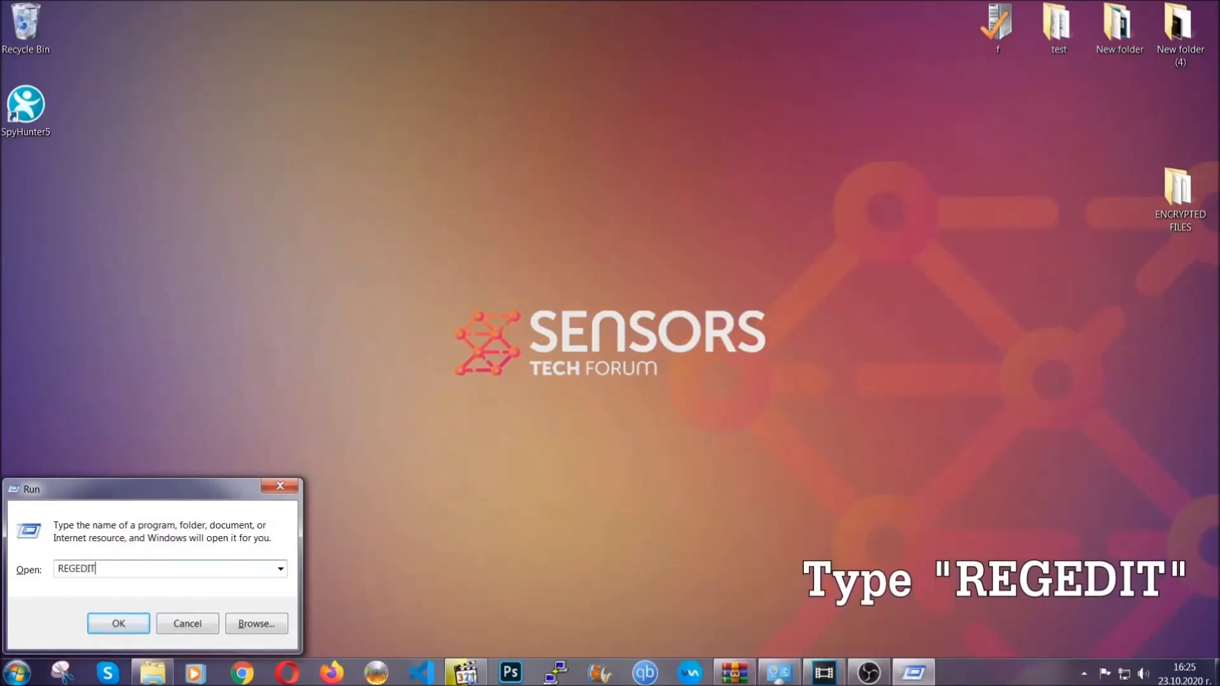
left_click(105, 622)
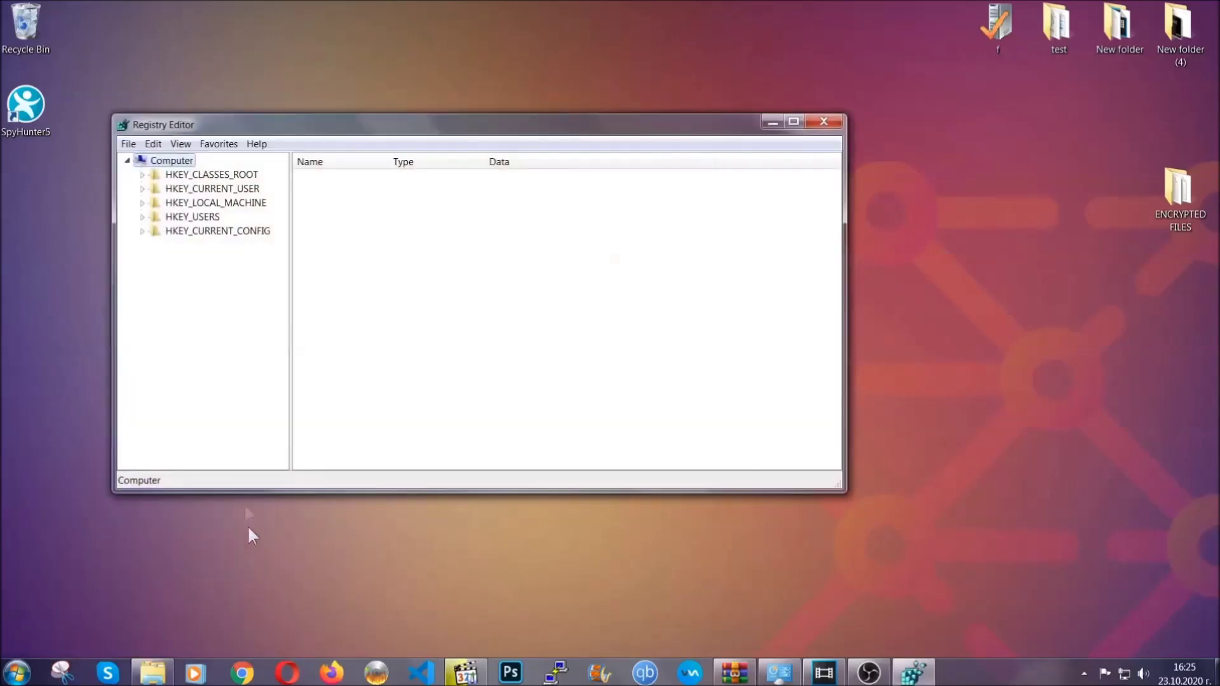
- Export the whole registry as BACKUP to the Desktop, export range All
left_click(128, 144)
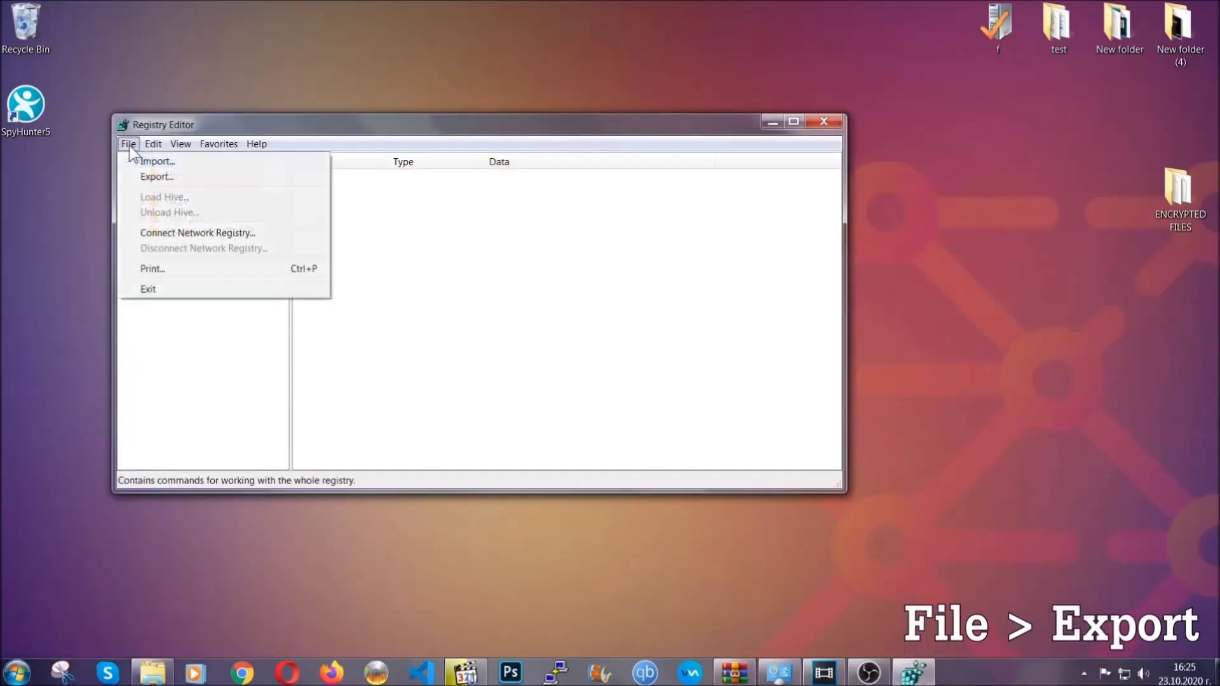
left_click(158, 175)
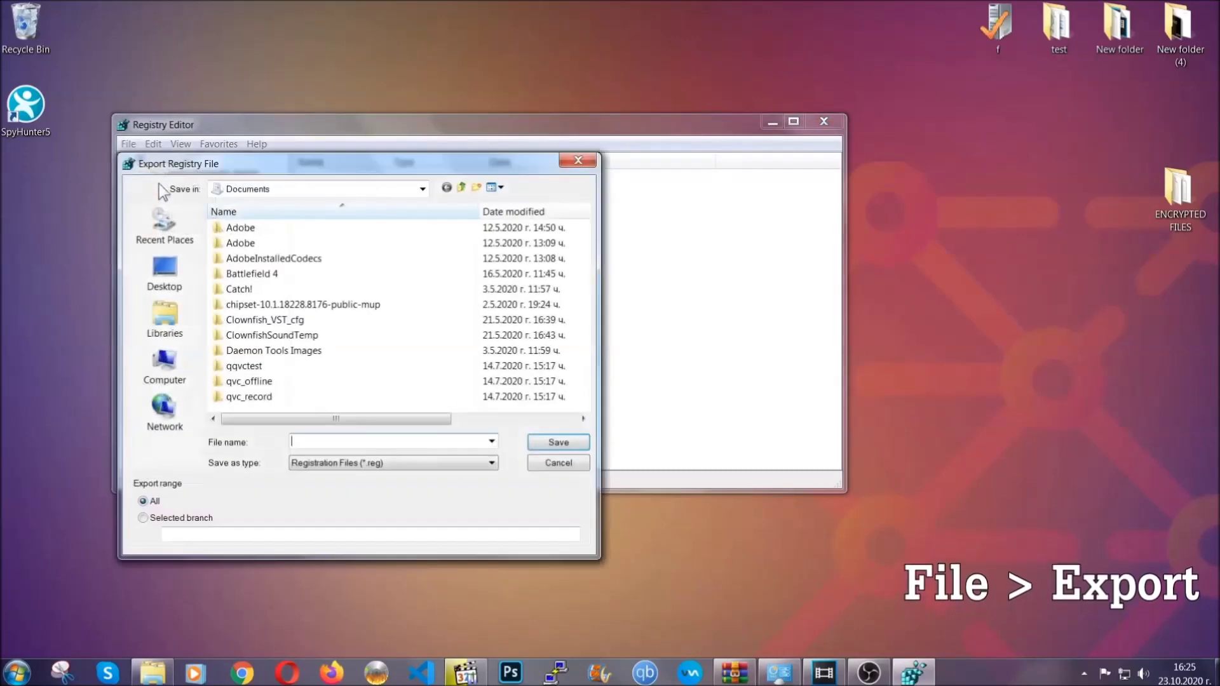
left_click(158, 268)
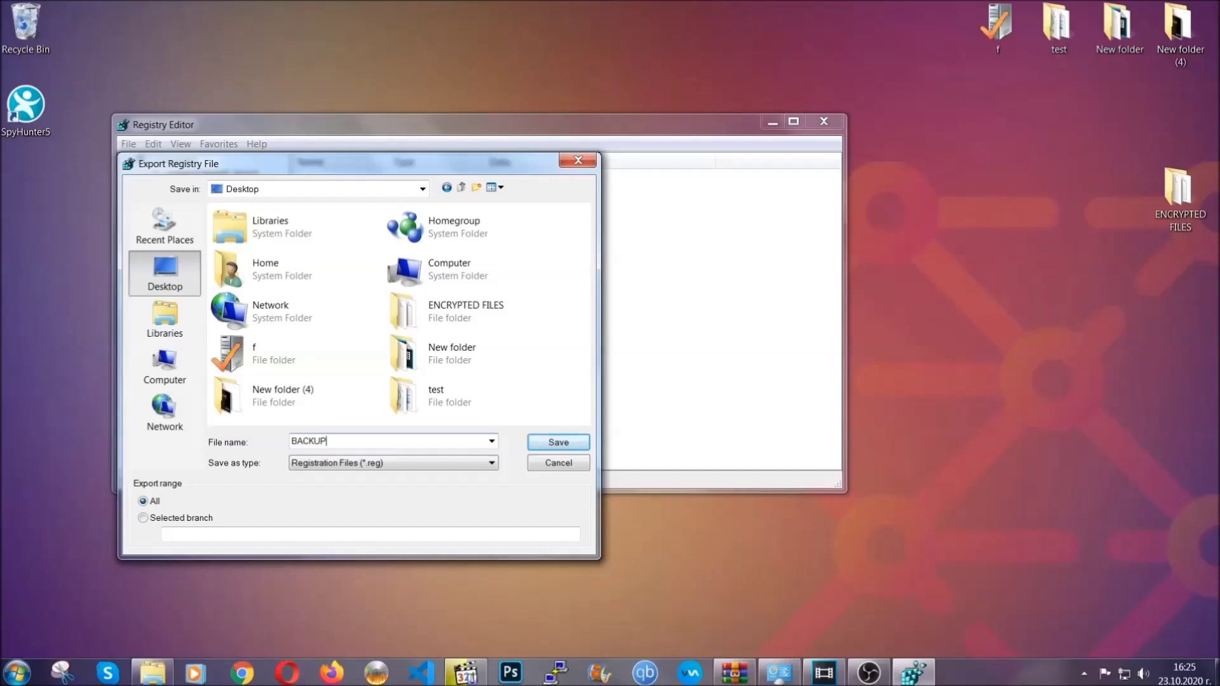
left_click(551, 444)
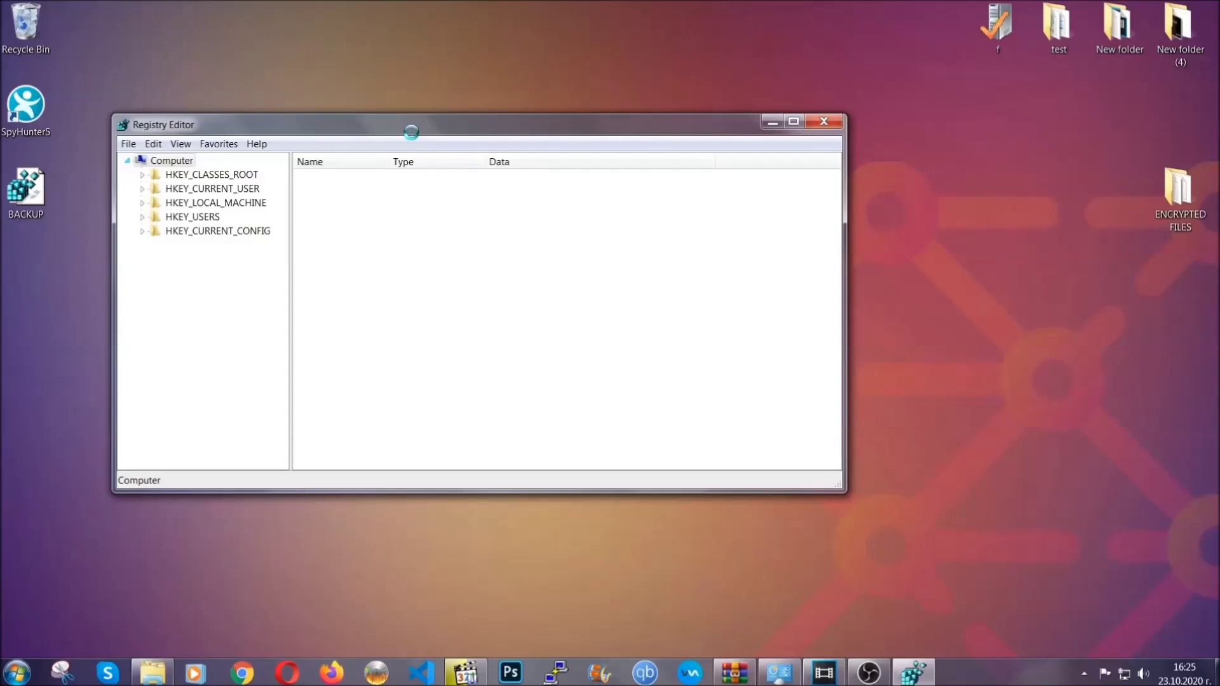
left_click_drag(410, 132, 533, 171)
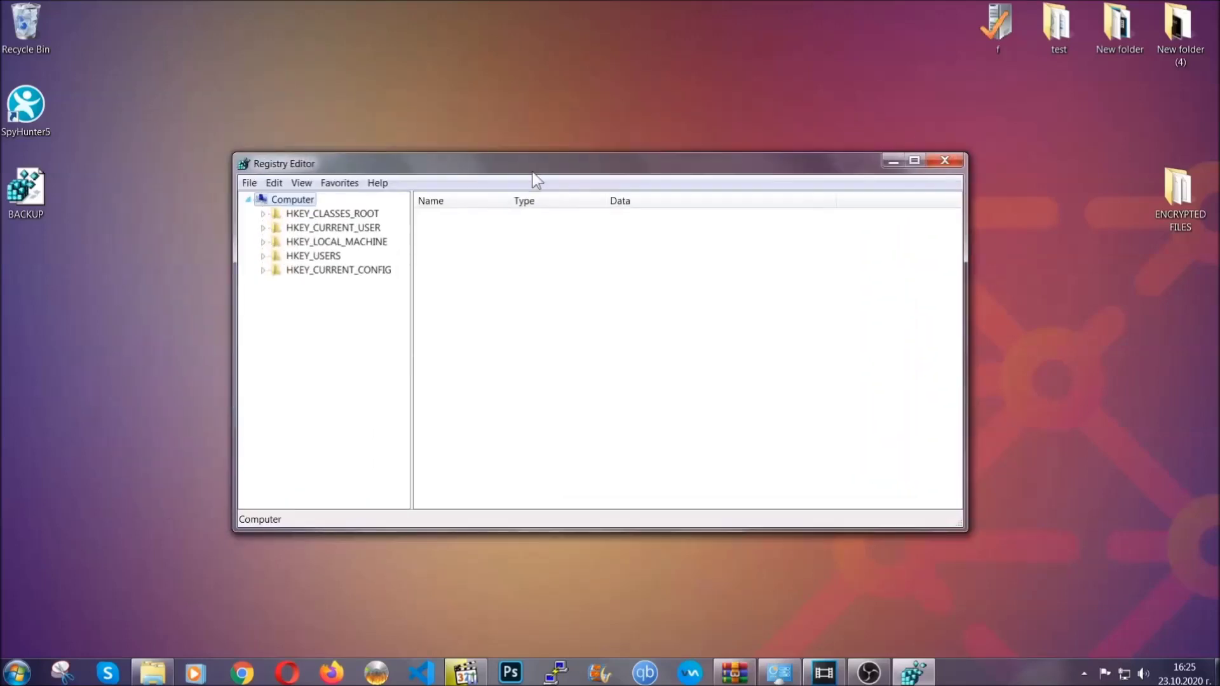
left_click(249, 184)
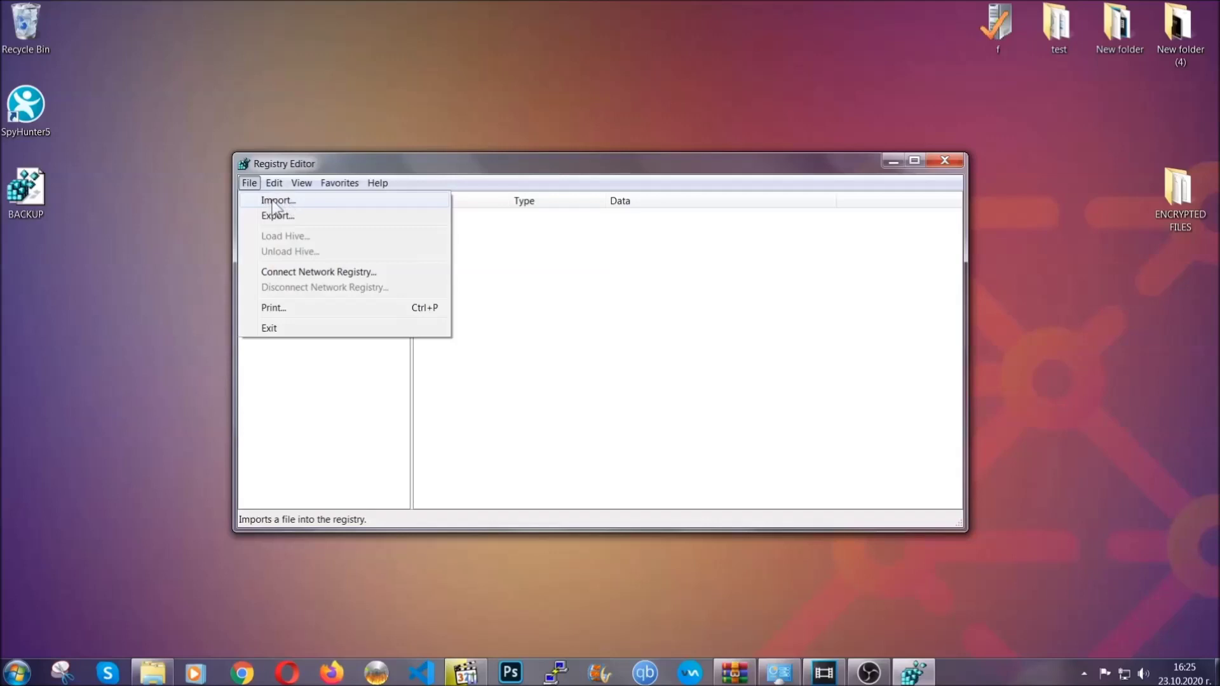
- Find the RunOnce key with Ctrl+F, then select the neighbouring HKCU CurrentVersion Run key
left_click(249, 183)
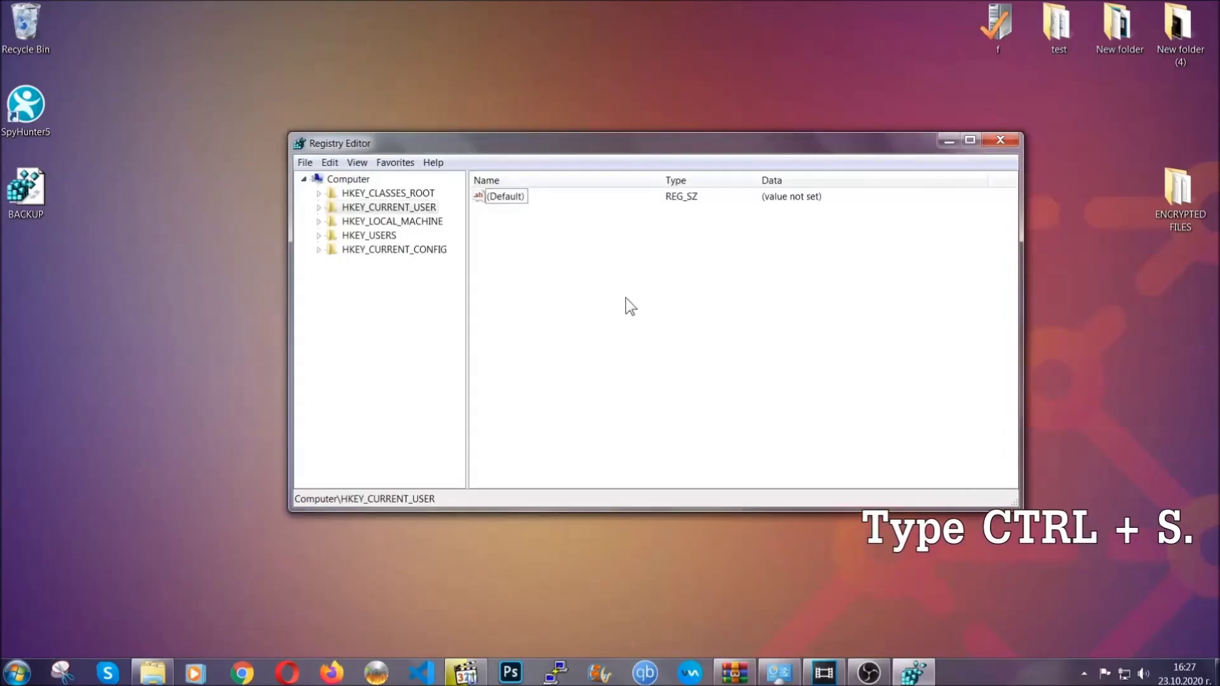
key("ctrl+f")
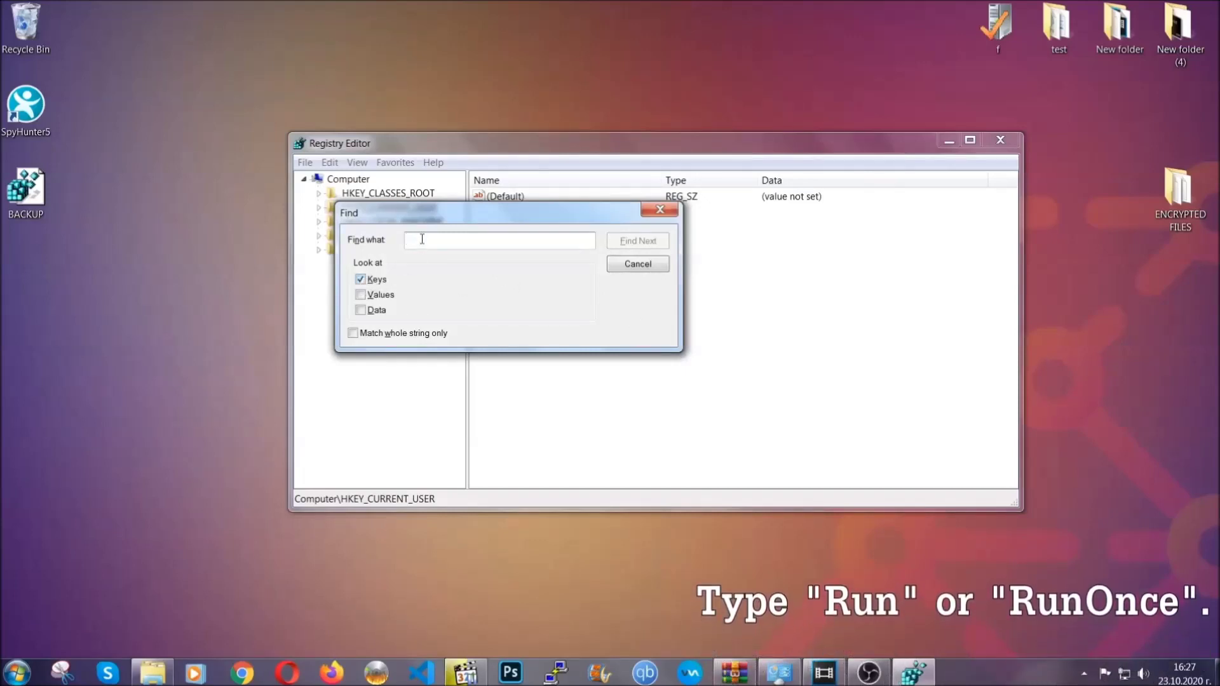
type("RunO")
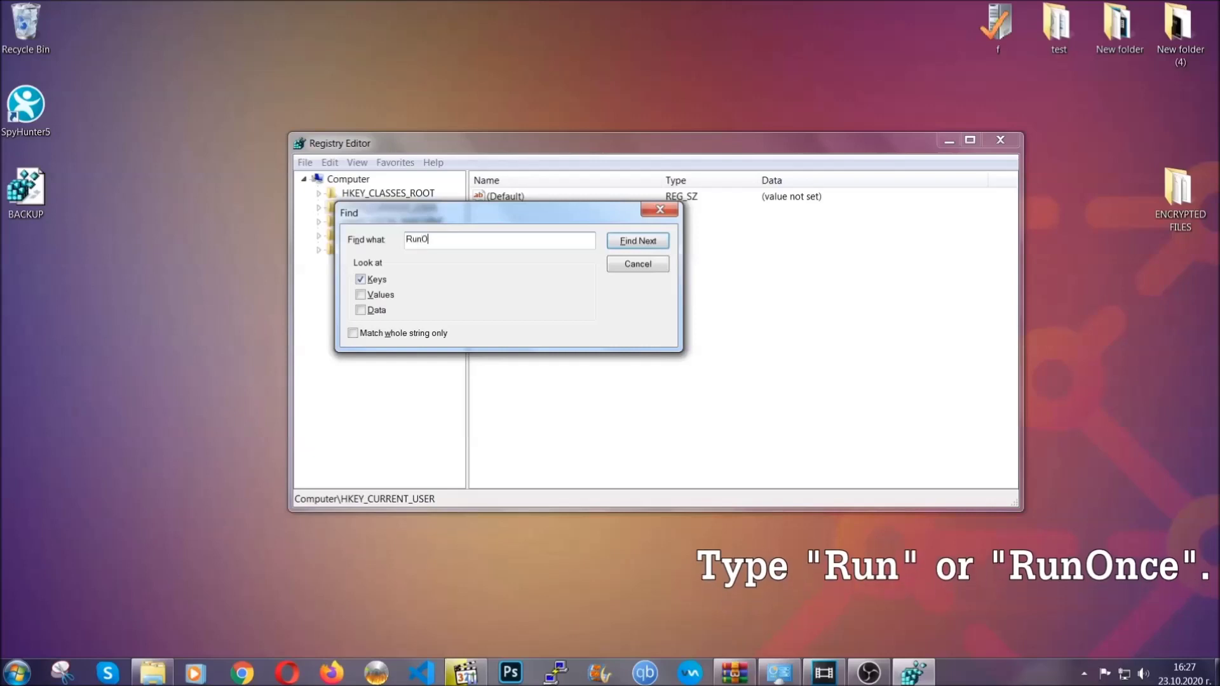
type("nce")
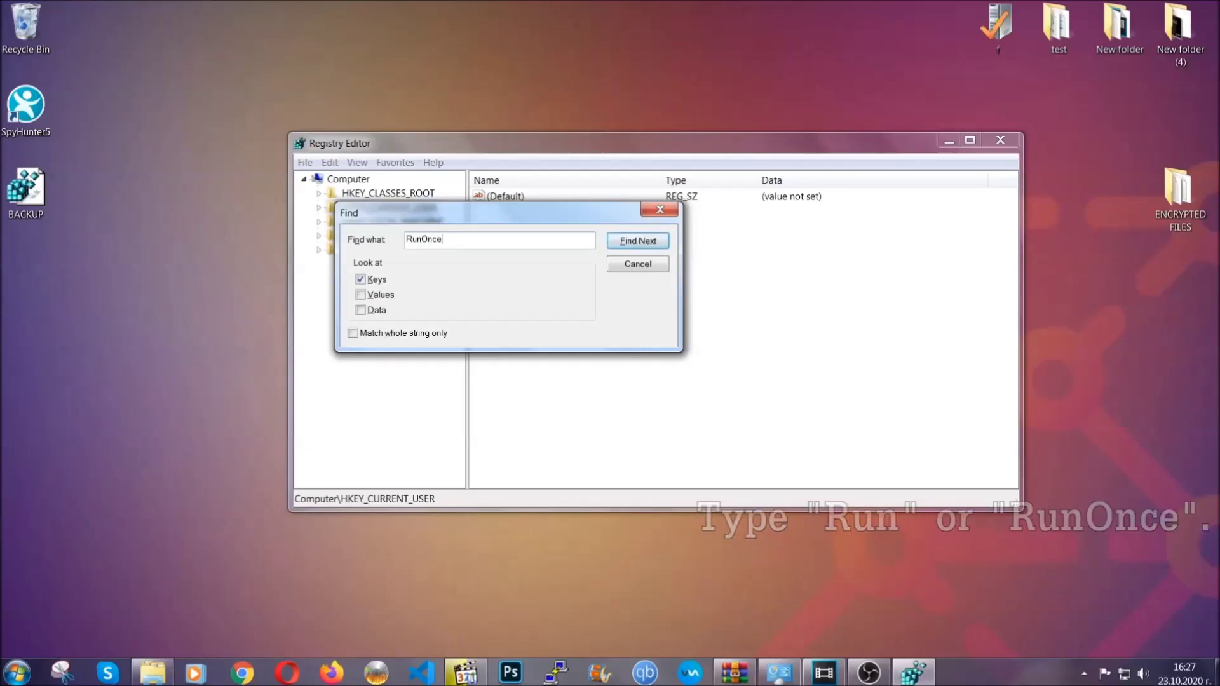
left_click(651, 244)
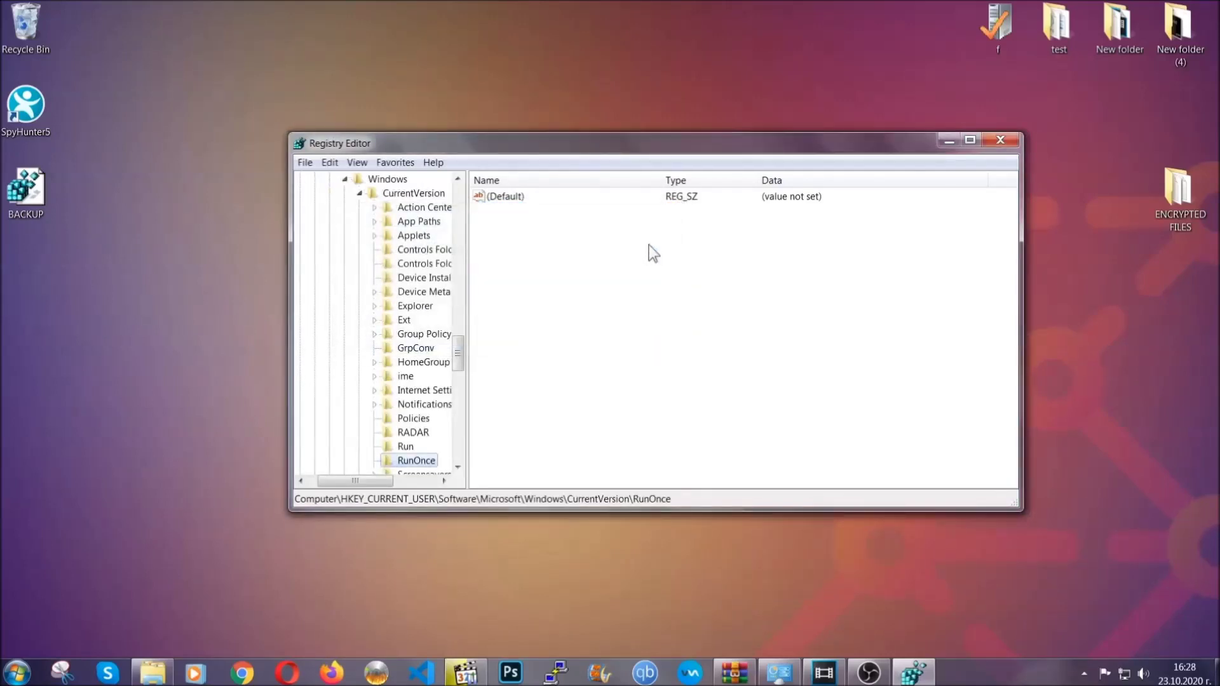
scroll(457, 363, "down", 3)
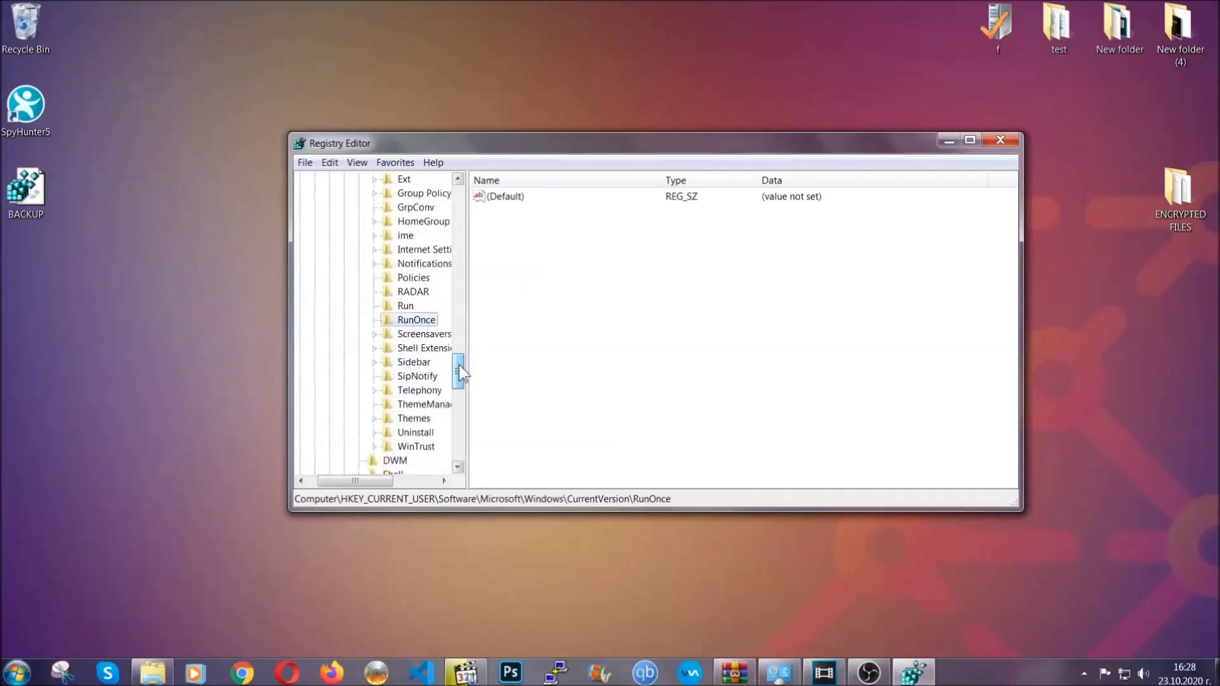
left_click(406, 306)
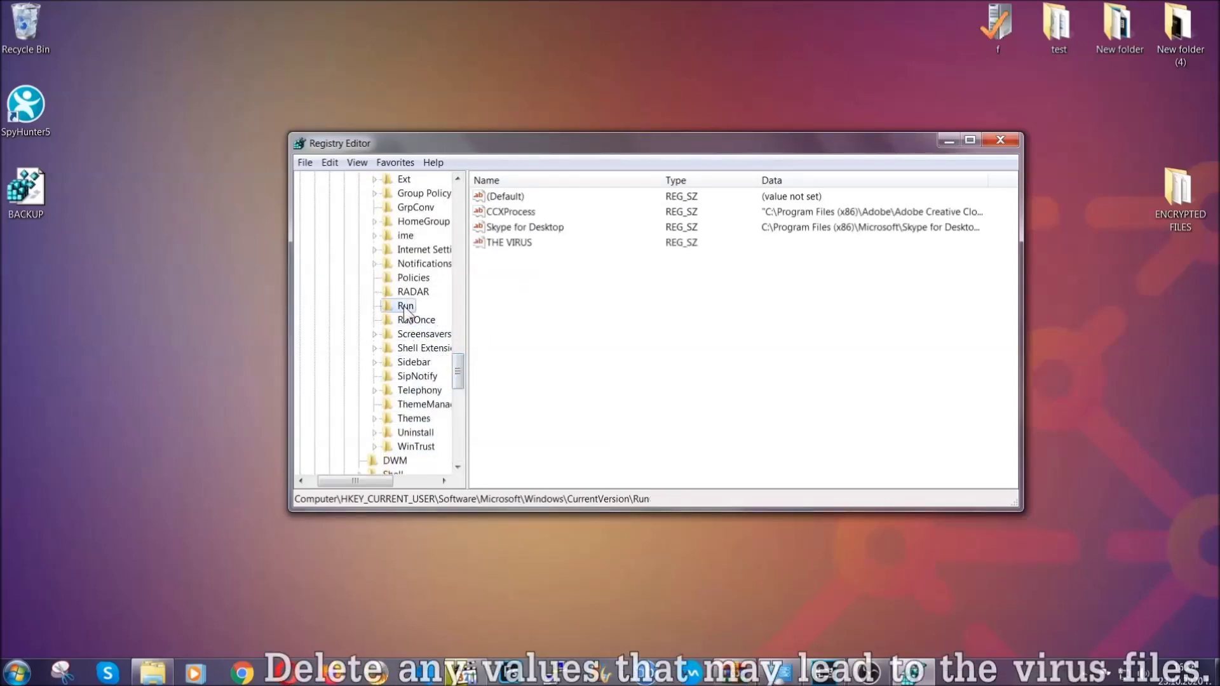
- Delete the THE VIRUS value from the Run key and confirm the deletion
left_click(500, 244)
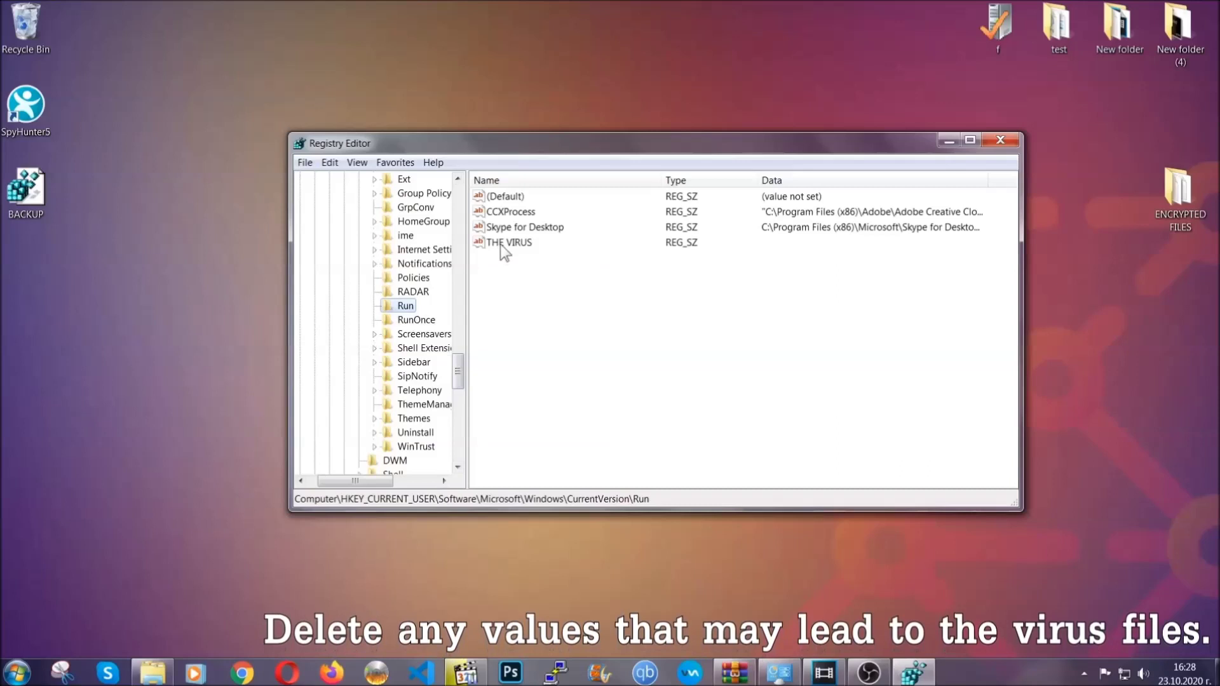
right_click(501, 246)
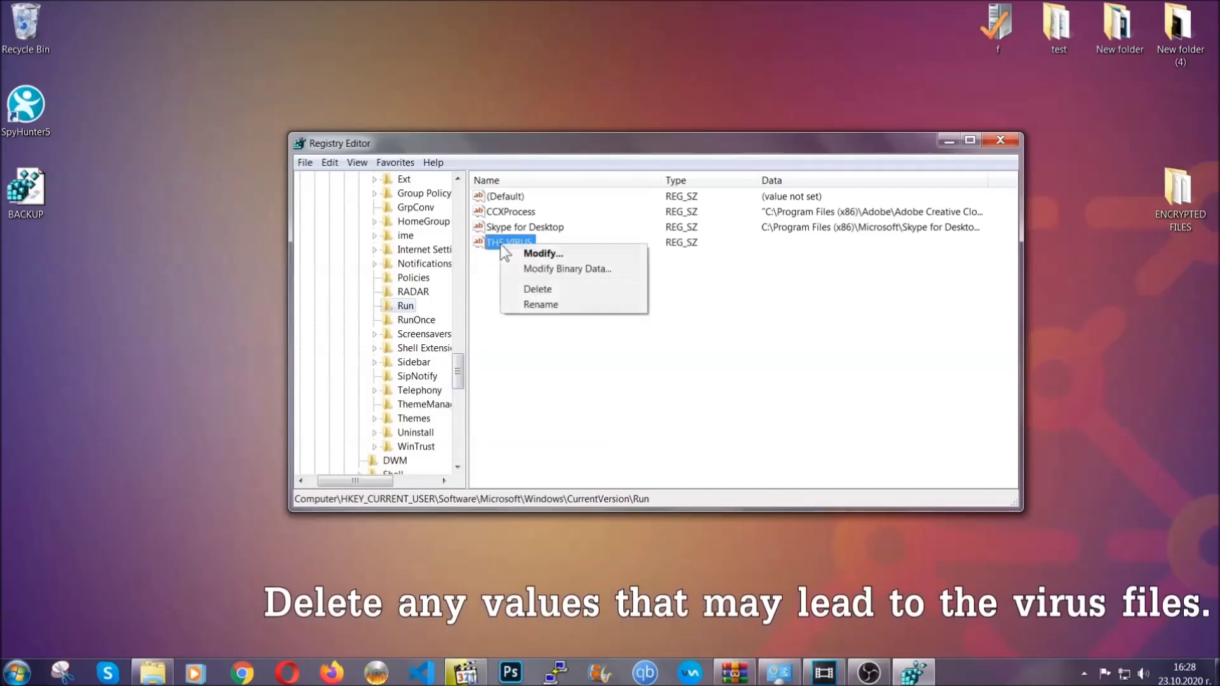
left_click(528, 290)
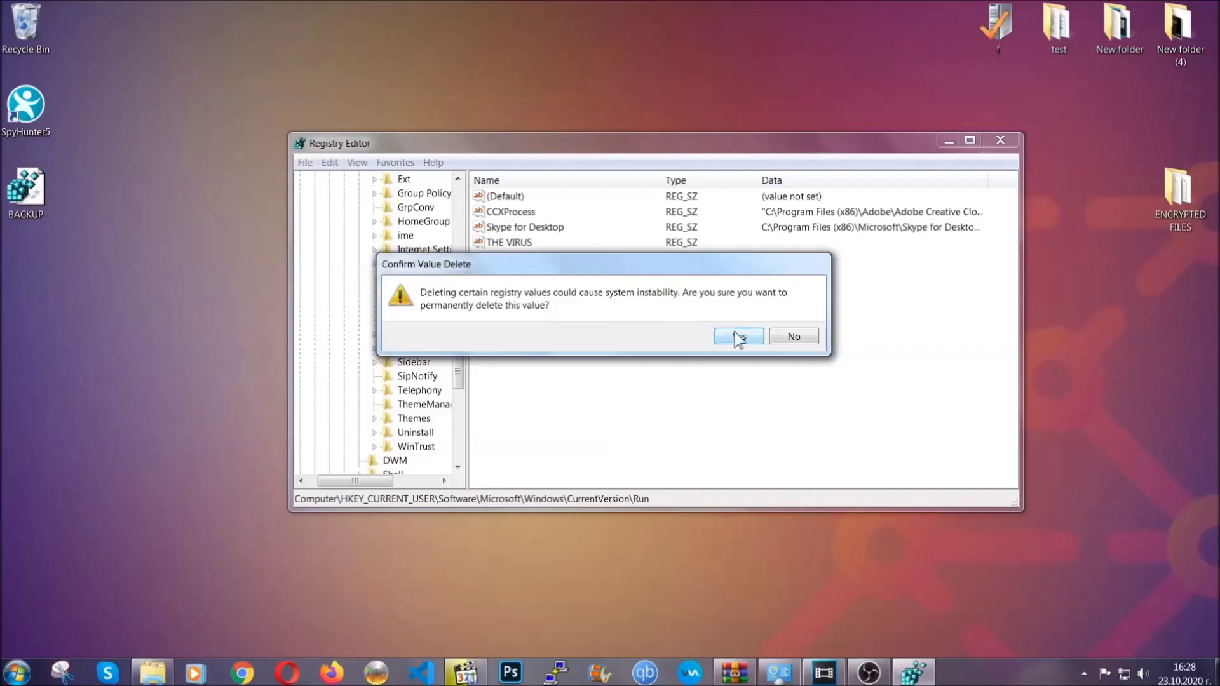
left_click(738, 338)
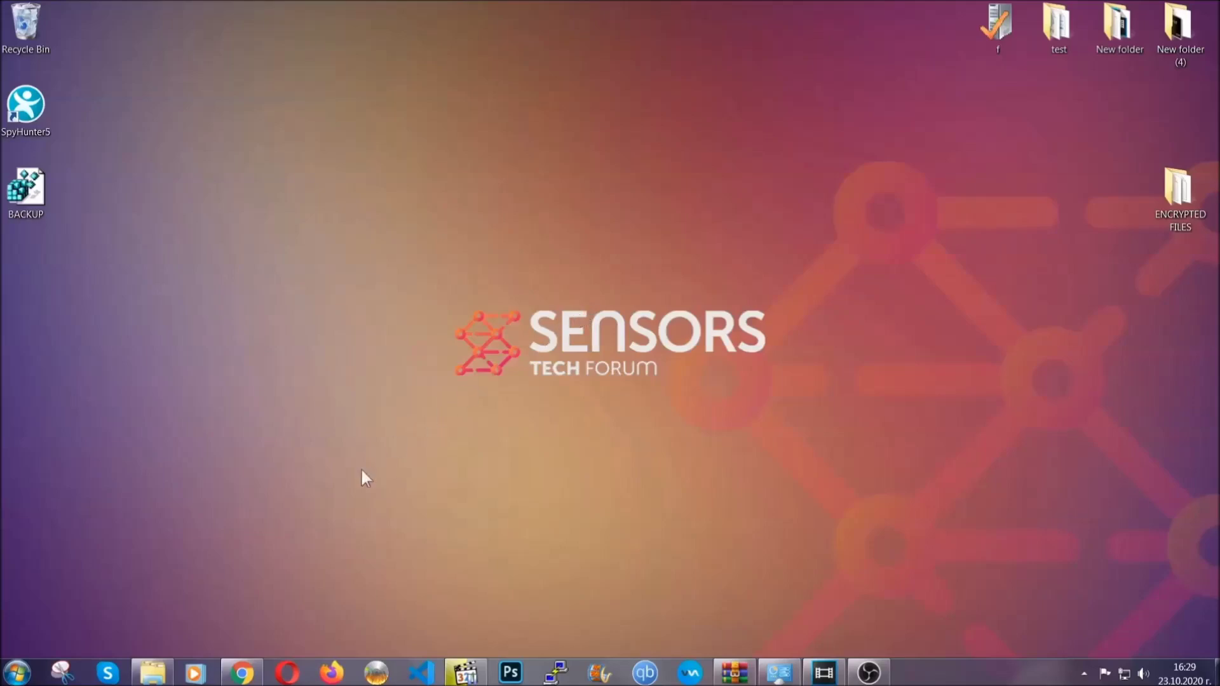
- Return to the SensorsTechForum article in Chrome and expand Method 2, Restore Data via Windows Backup
left_click(242, 675)
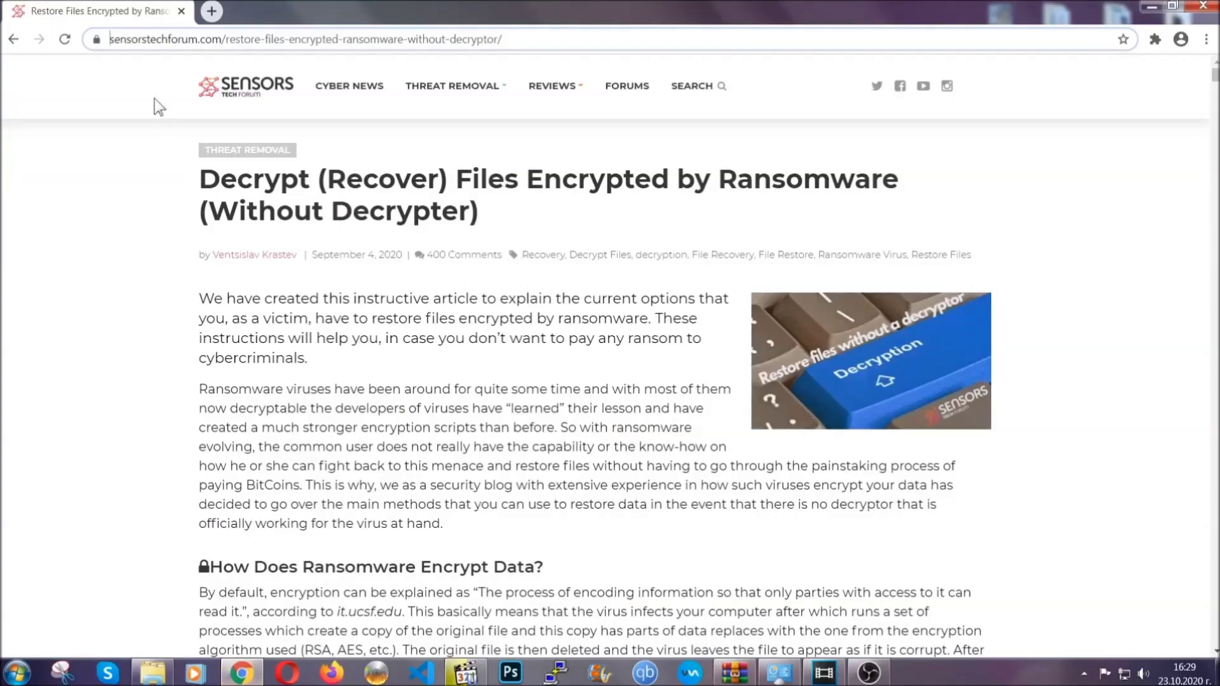
left_click_drag(111, 39, 550, 44)
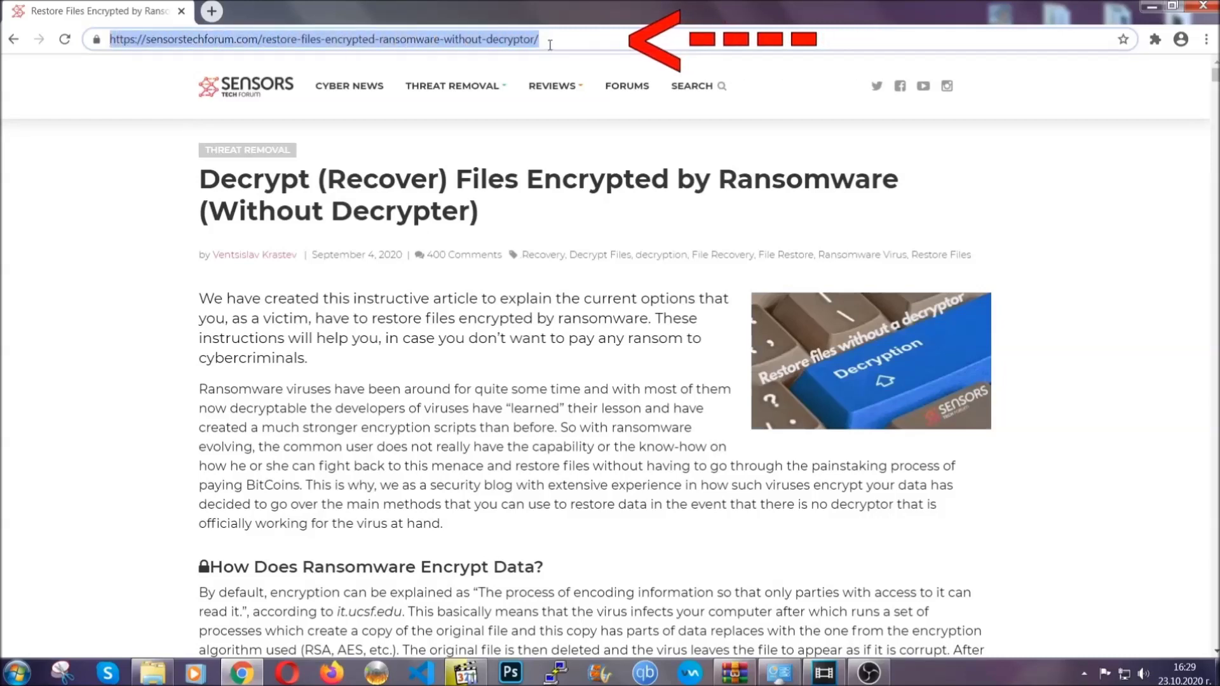
mouse_move(552, 124)
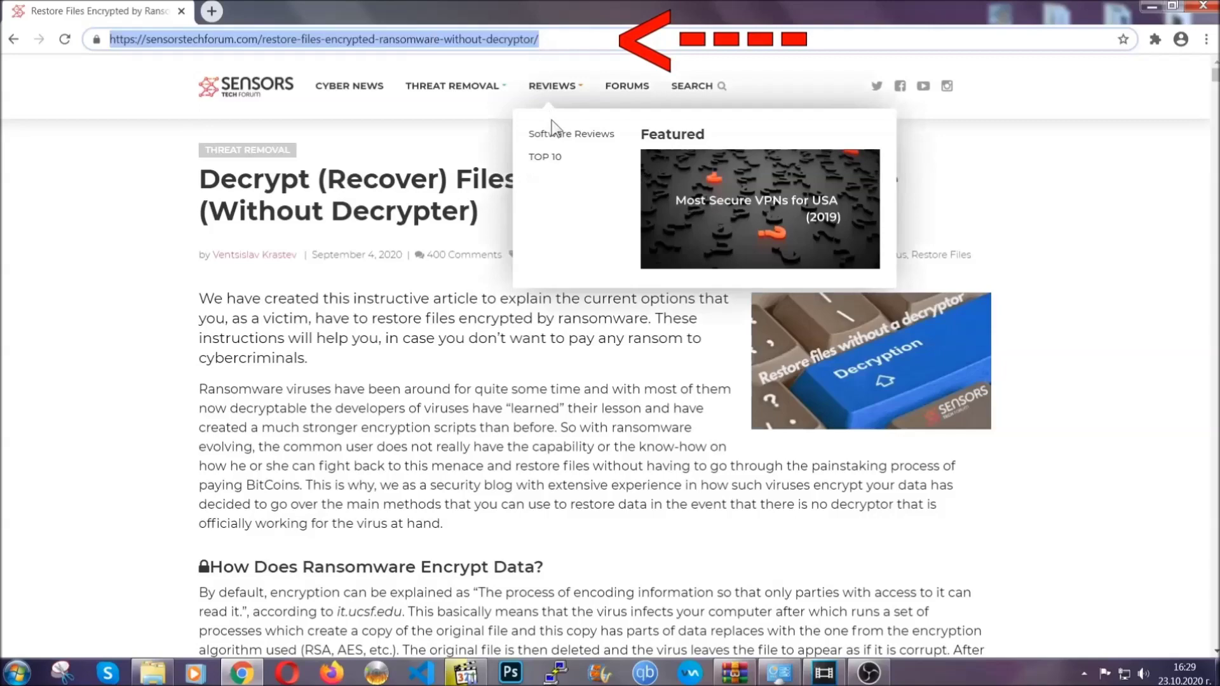
scroll(627, 346, "down", 5)
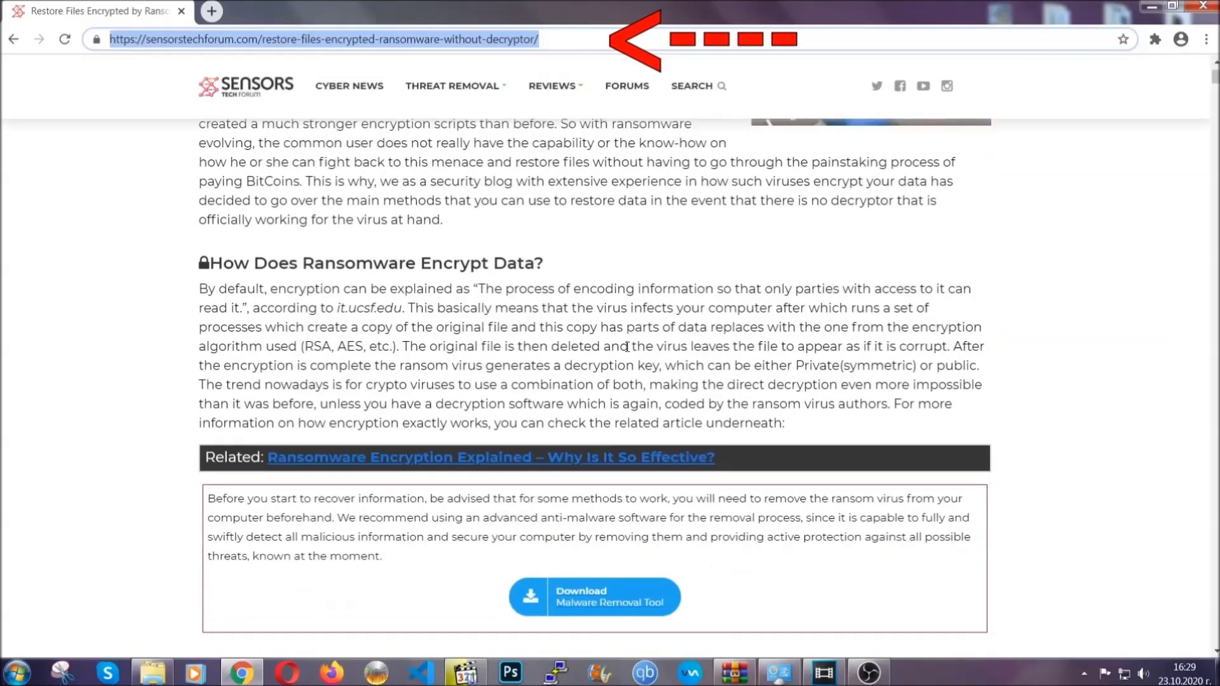
scroll(627, 347, "down", 6)
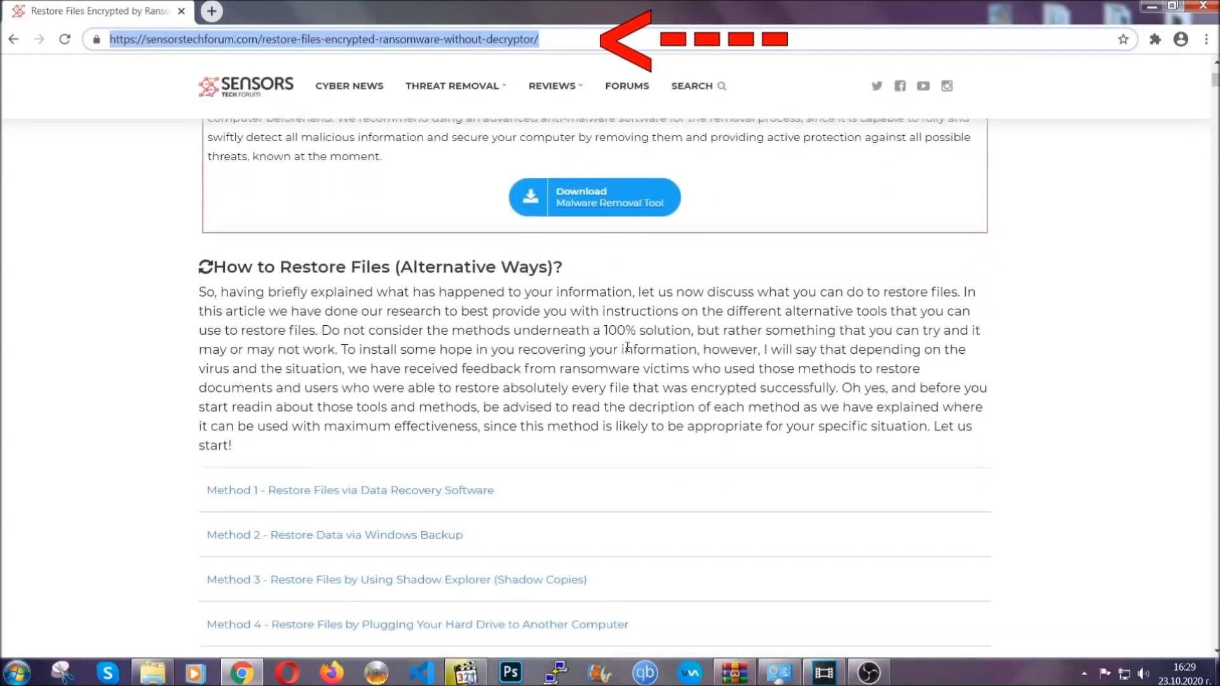
scroll(558, 346, "down", 3)
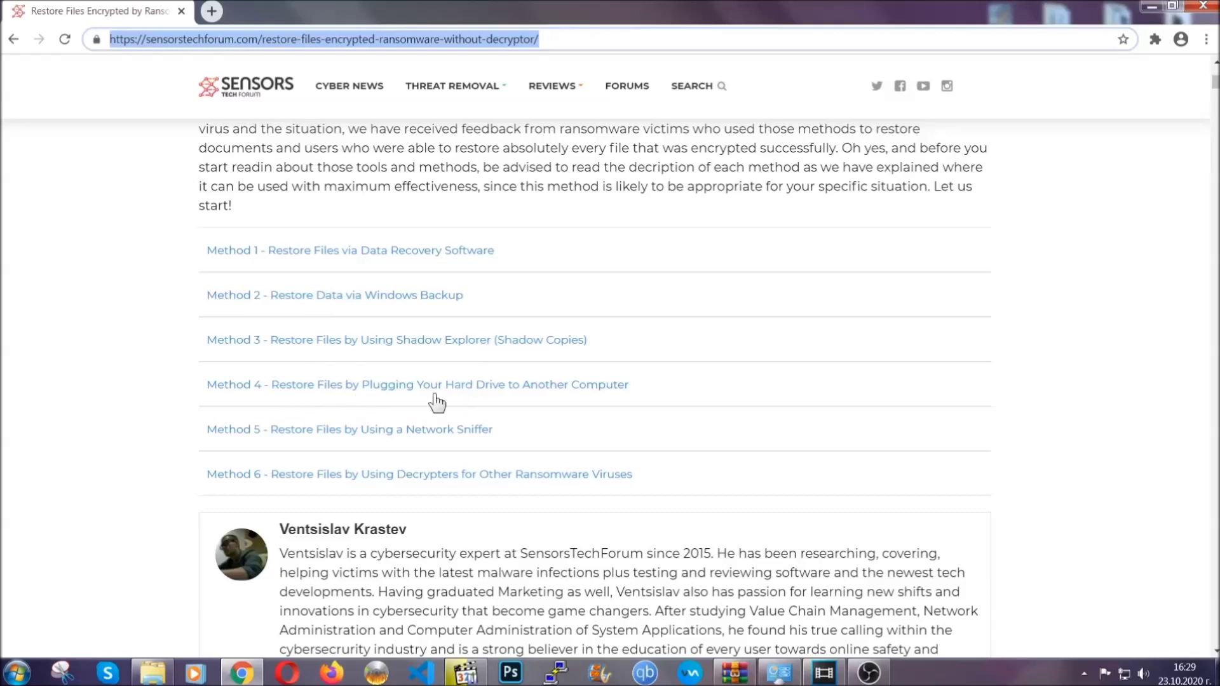
left_click(380, 294)
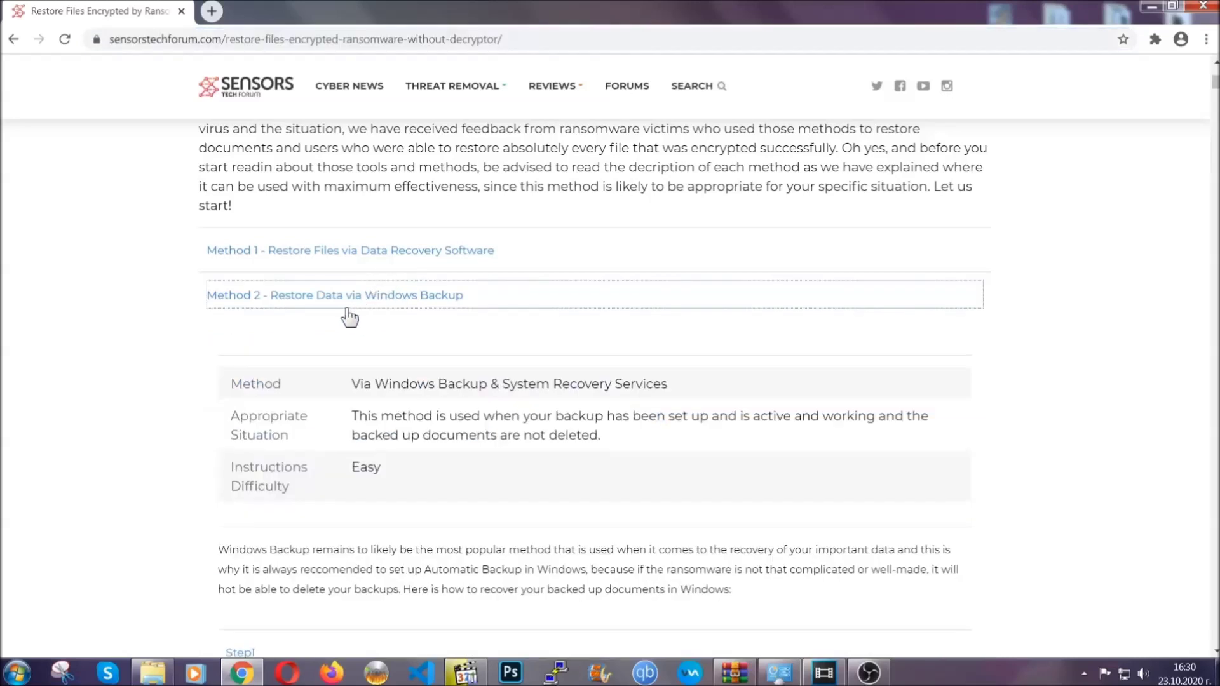
- Review the Method 2 summary table, then expand the Step1, Step2 and Step3 instructions
left_click_drag(352, 384, 428, 474)
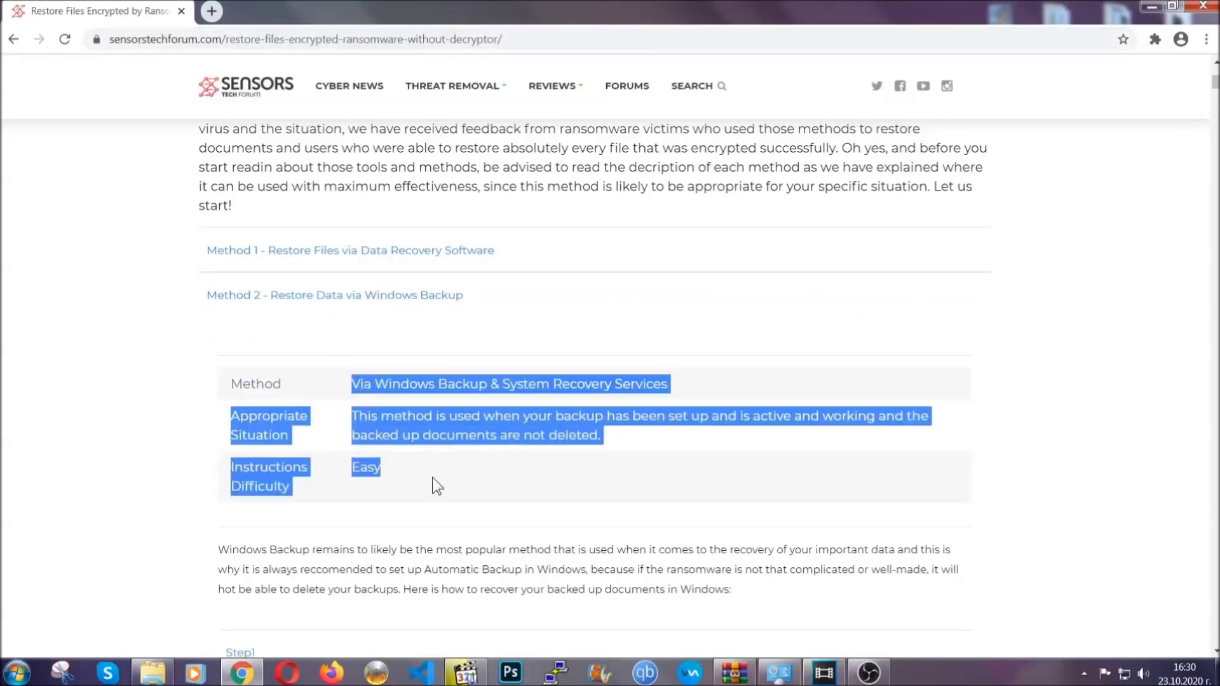
left_click(432, 477)
scroll(436, 474, "down", 4)
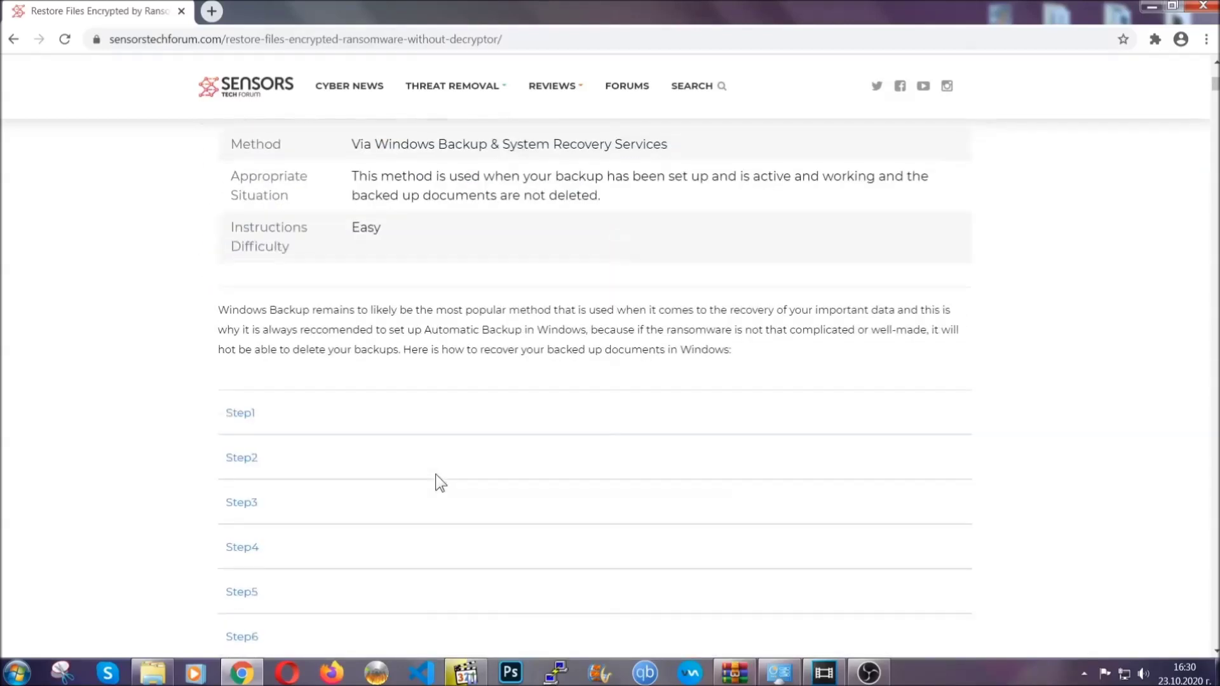
scroll(436, 474, "down", 1)
left_click(251, 333)
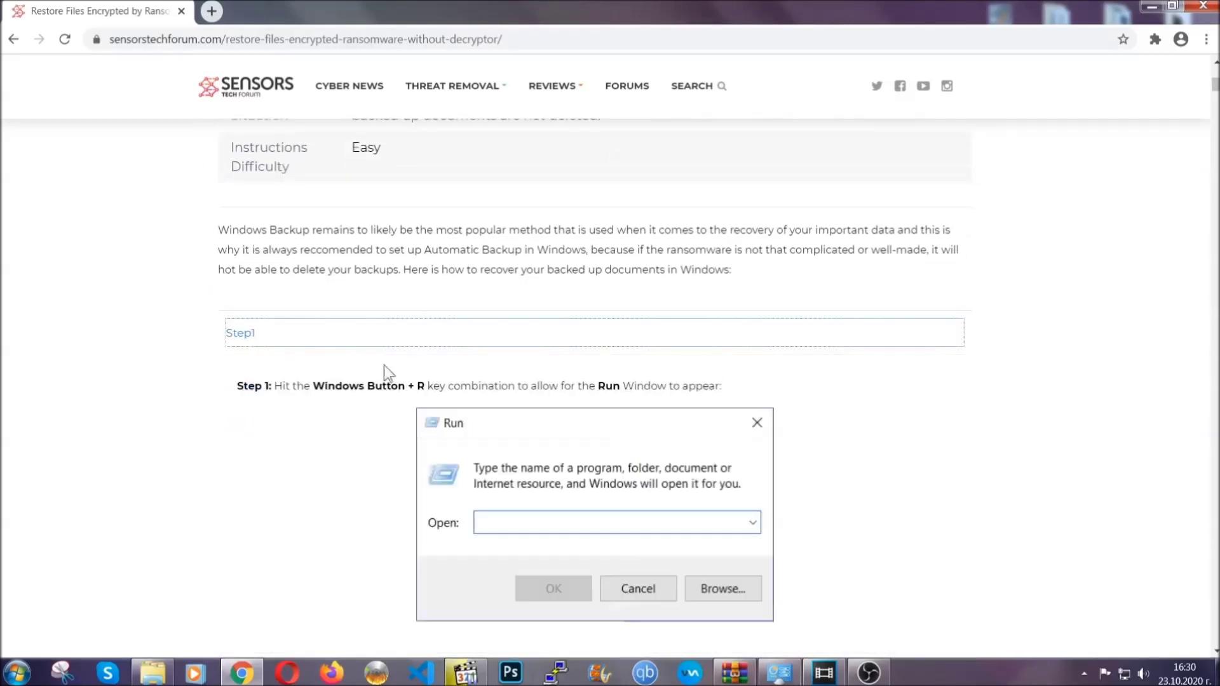
scroll(572, 394, "down", 4)
left_click(285, 397)
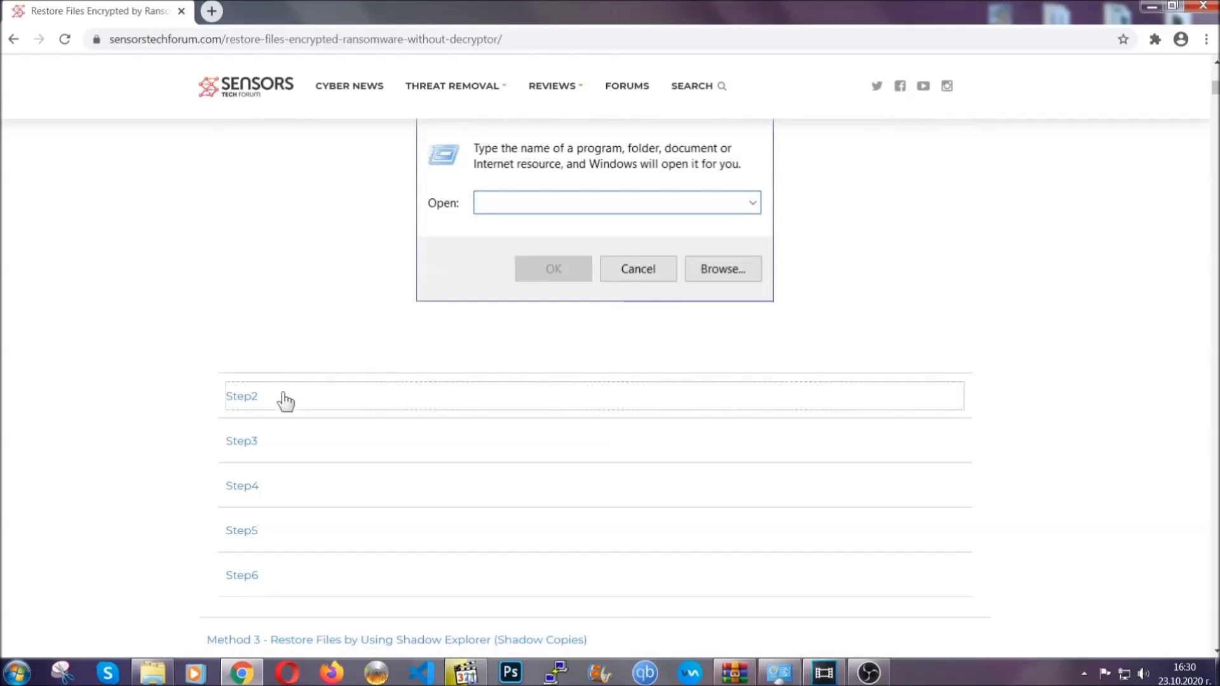
scroll(506, 403, "down", 4)
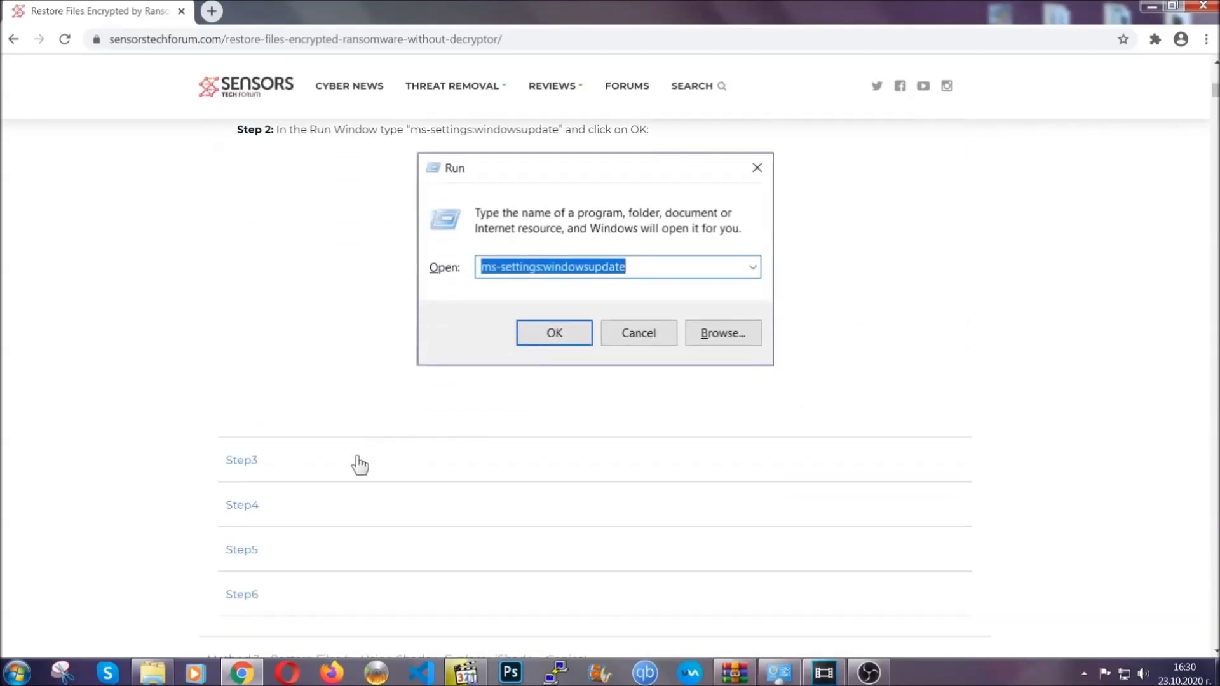
left_click(360, 465)
- Read through the Run-command and Backup steps, then minimize Chrome to show the desktop
scroll(536, 436, "down", 3)
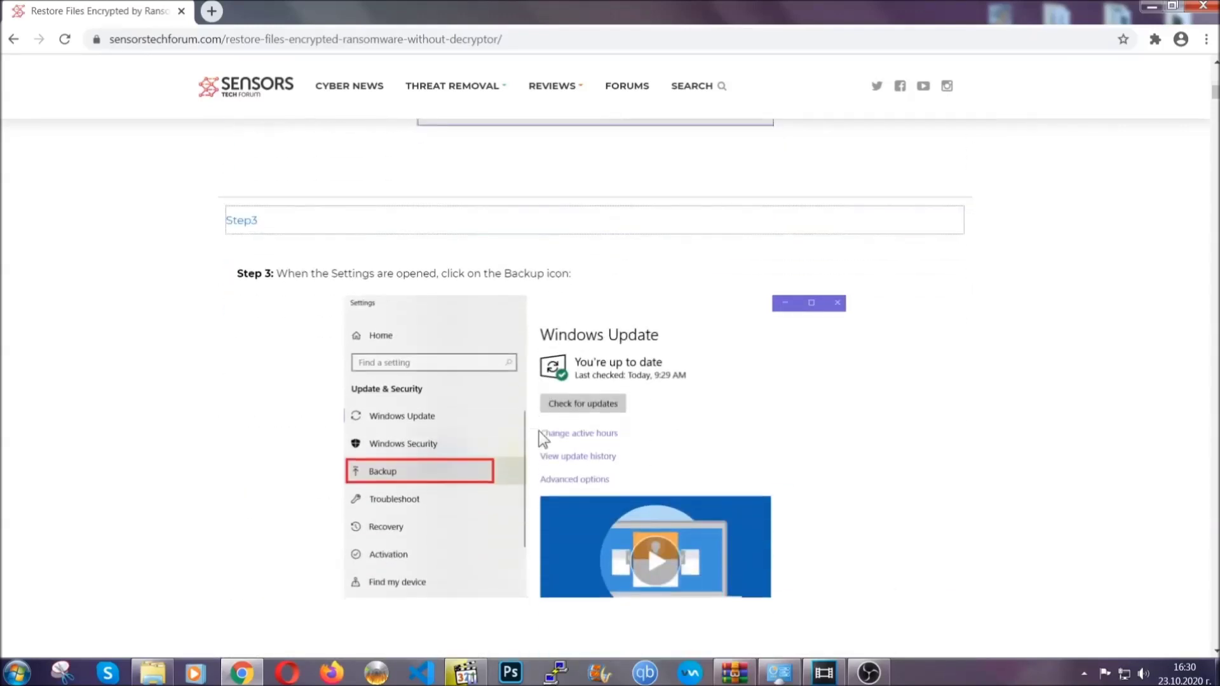
scroll(539, 430, "down", 2)
scroll(536, 433, "down", 2)
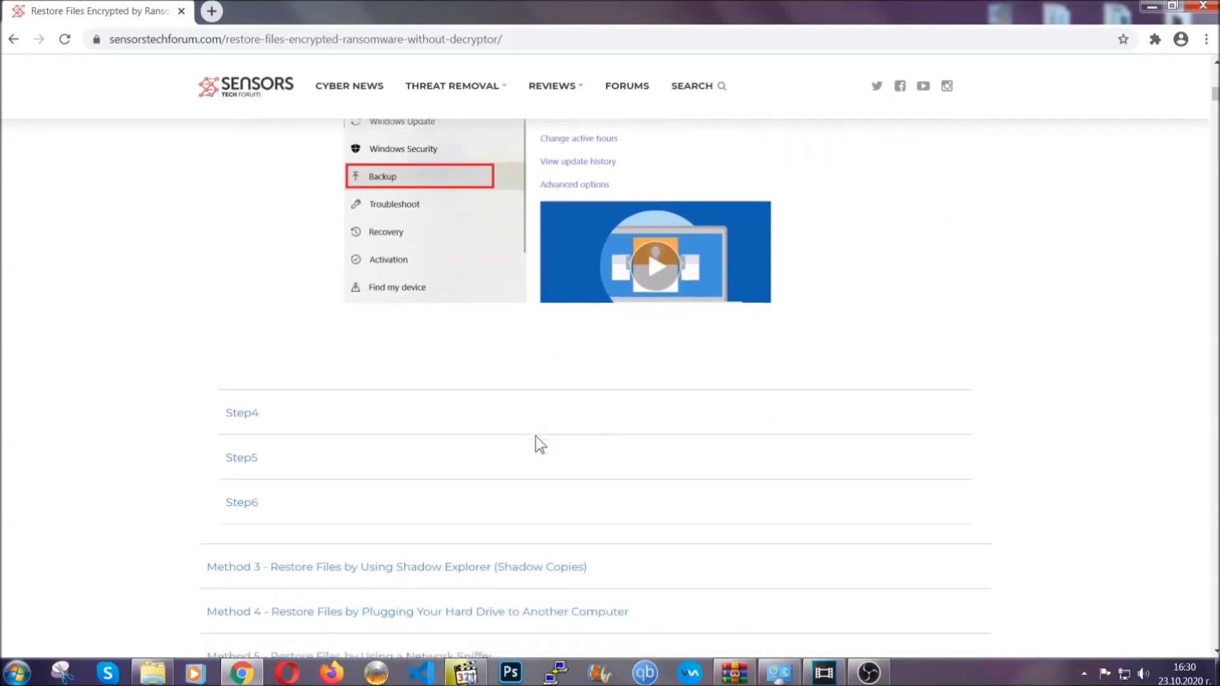
scroll(536, 436, "down", 7)
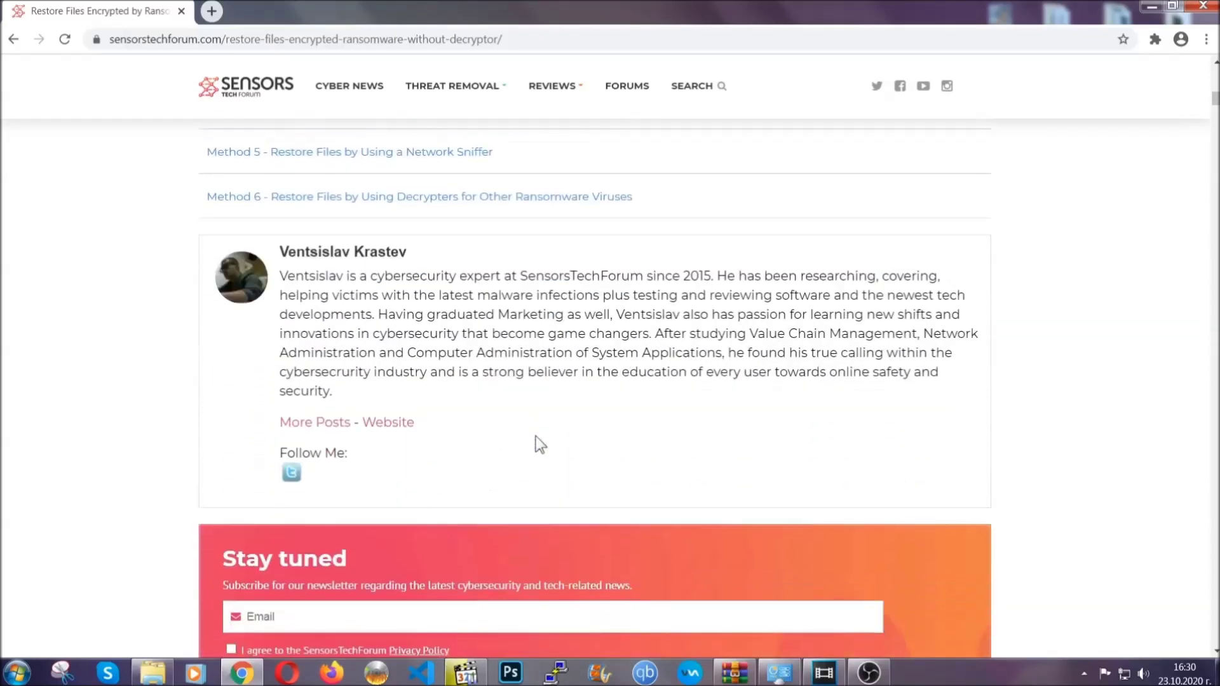
scroll(536, 436, "up", 20)
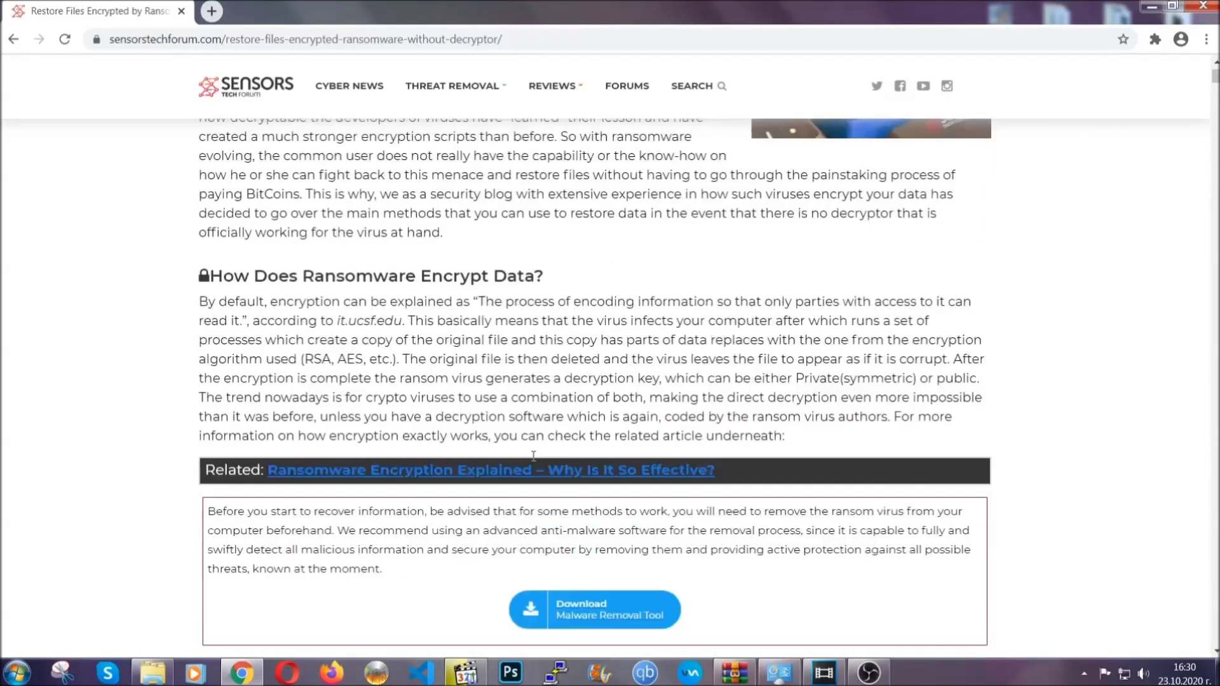
scroll(533, 456, "up", 4)
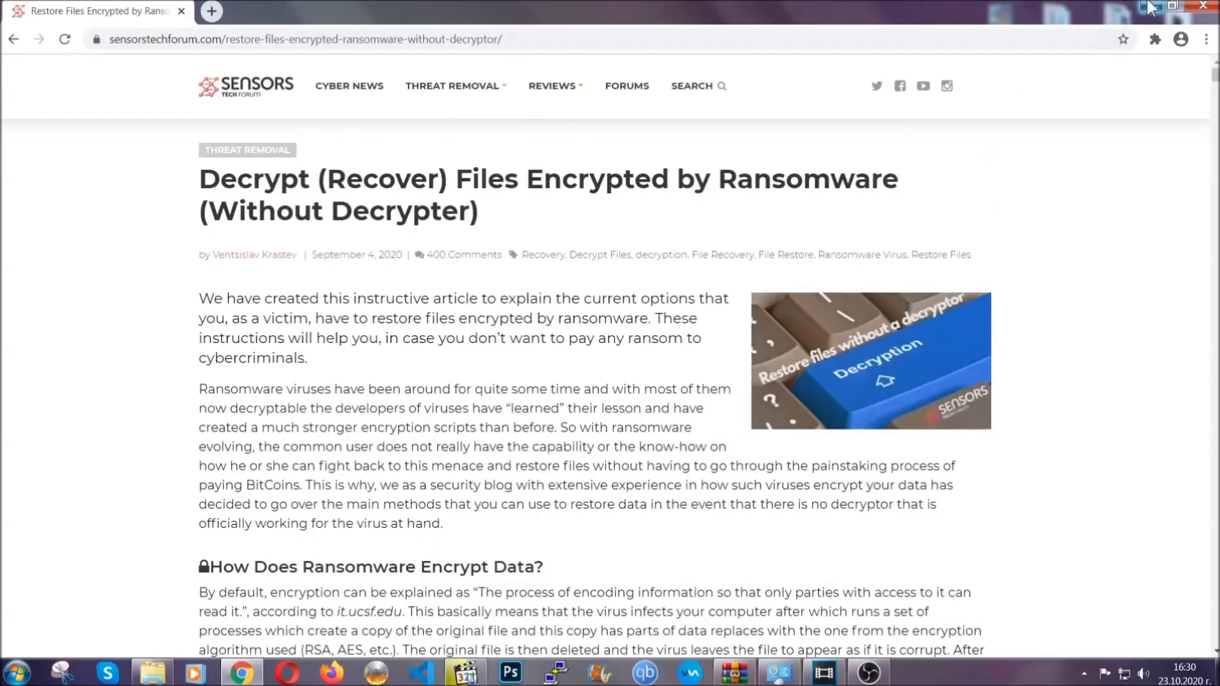
left_click(1150, 5)
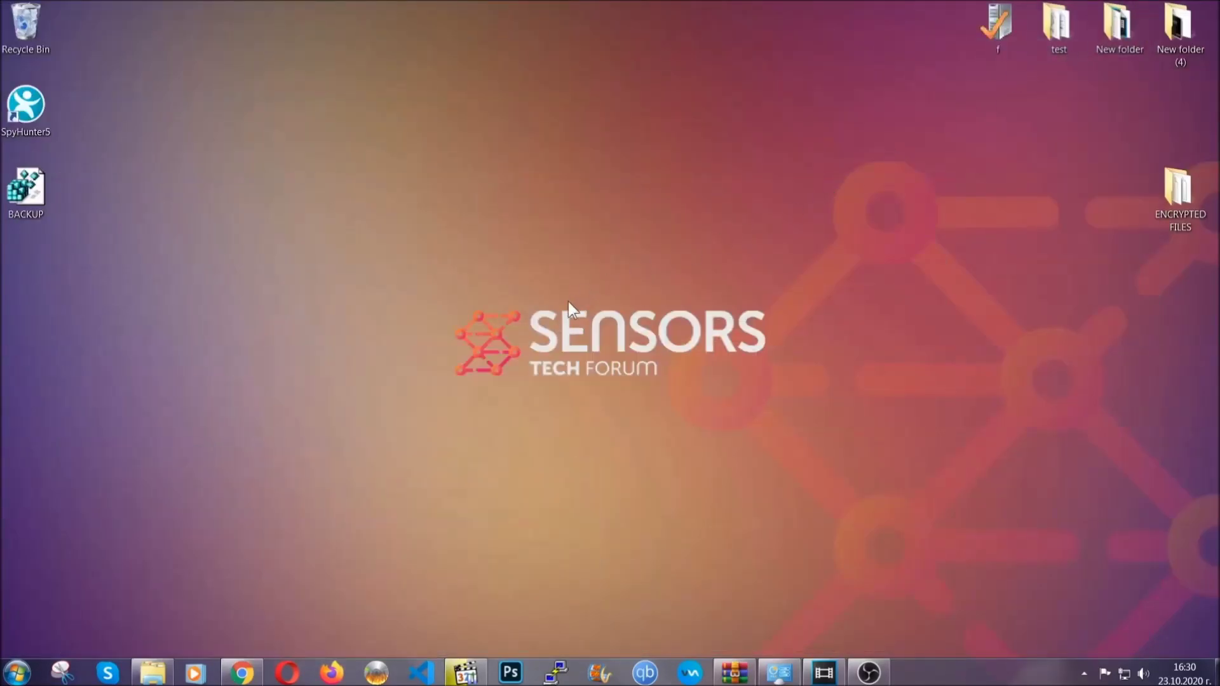